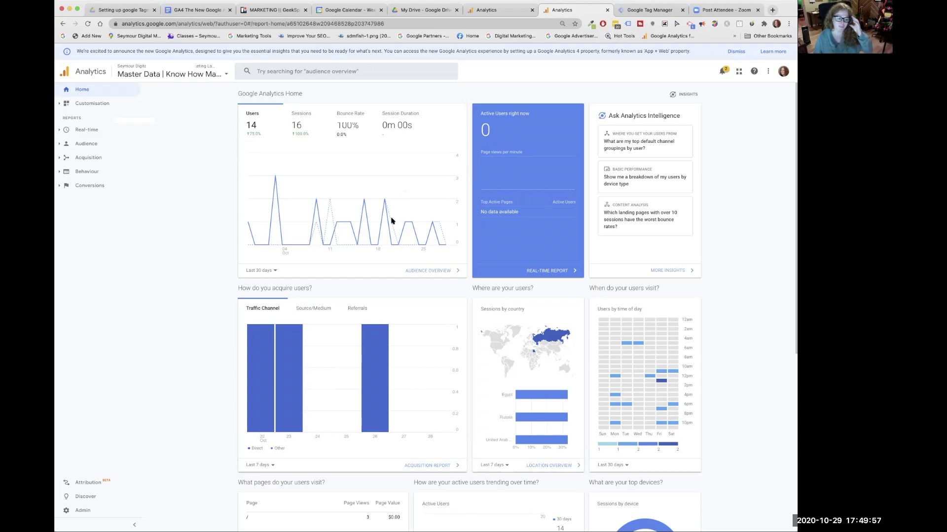
- From Admin, open the Upgrade to Google Analytics 4 page for the Universal Analytics property
{"action": "left_click", "coordinate": [82, 511]}
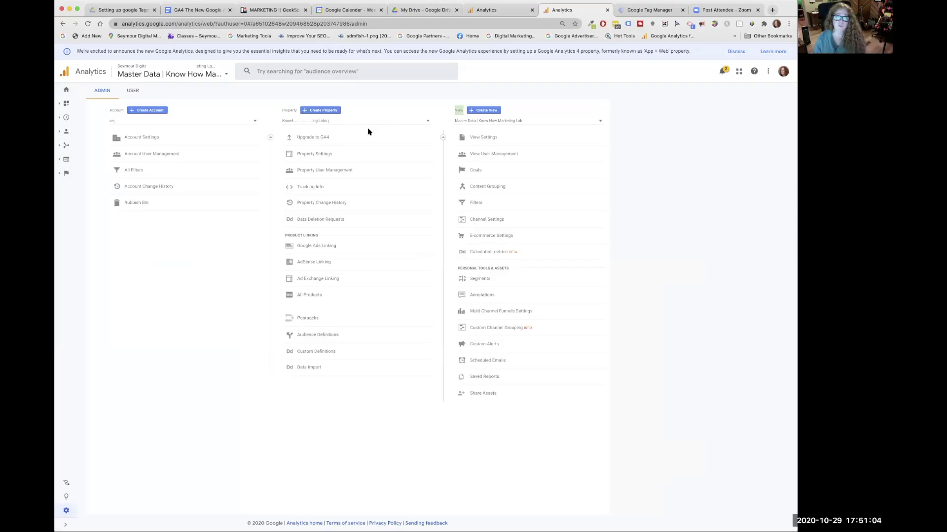
{"action": "left_click", "coordinate": [364, 140]}
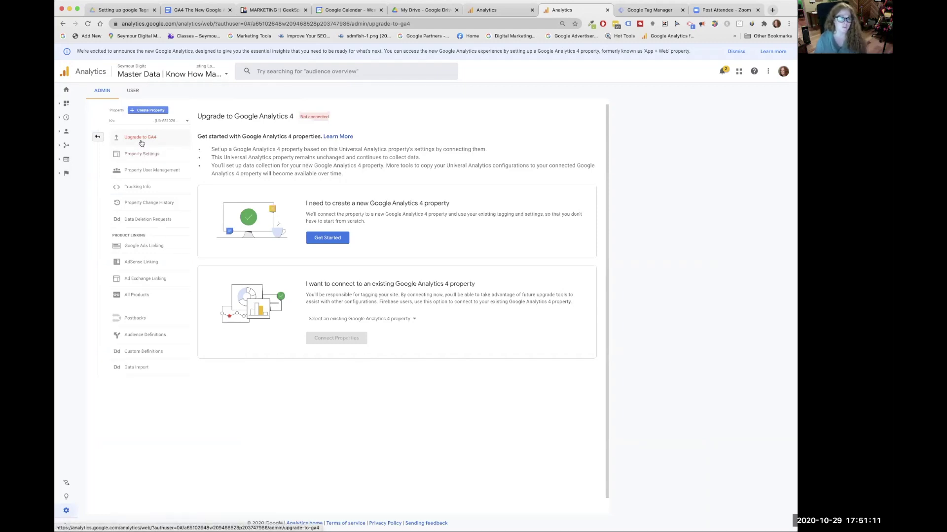
{"action": "left_click", "coordinate": [97, 138]}
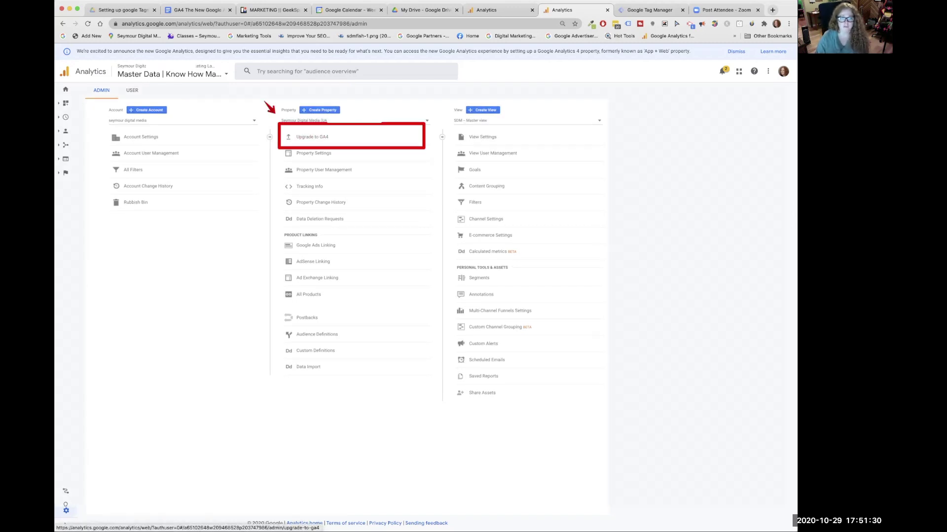
{"action": "left_click", "coordinate": [115, 140]}
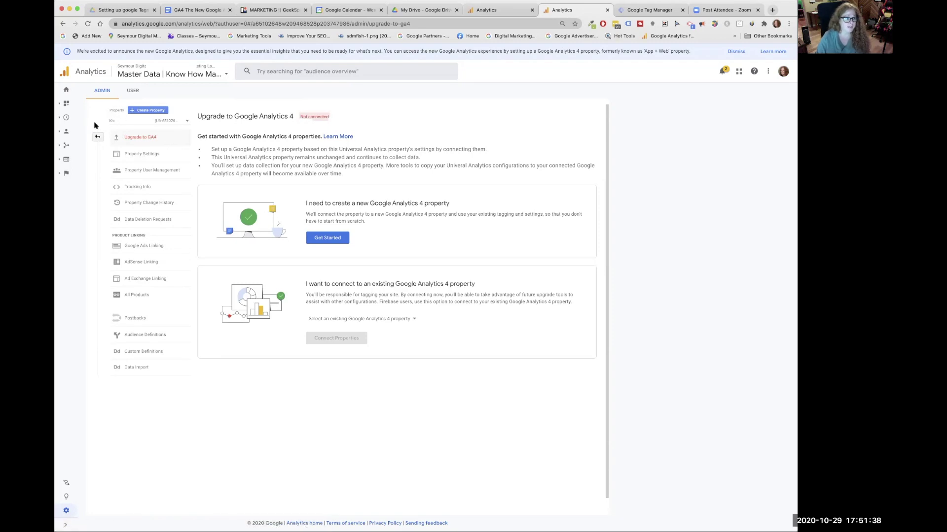
{"action": "left_click", "coordinate": [97, 137]}
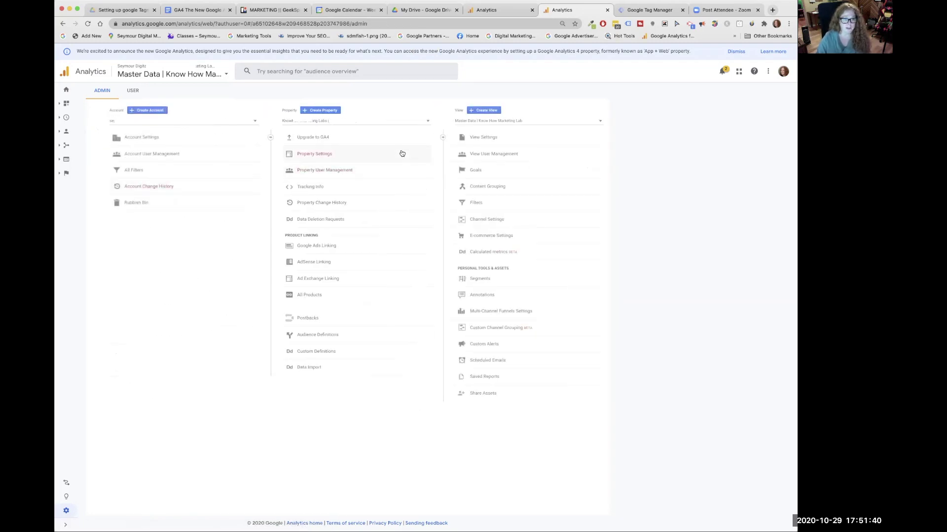
{"action": "left_click", "coordinate": [368, 141]}
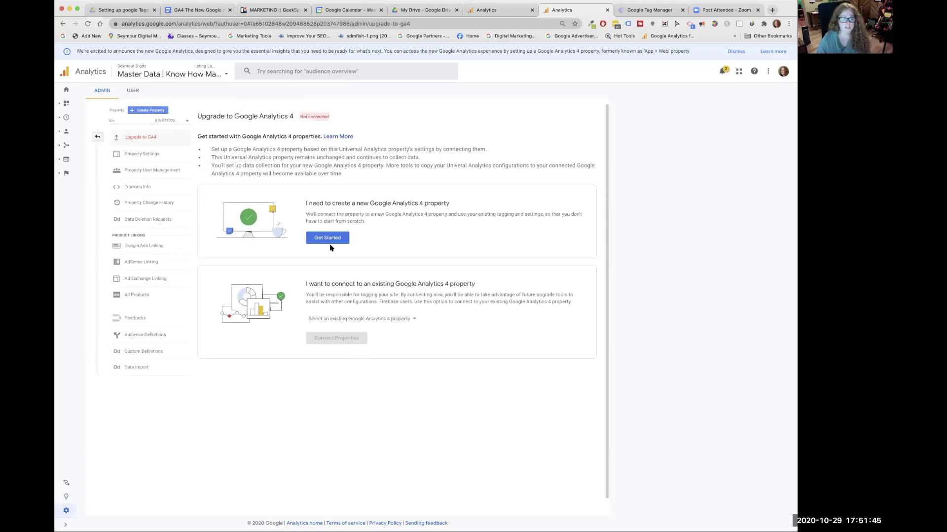
{"action": "left_click_drag", "start_coordinate": [289, 116], "coordinate": [198, 117]}
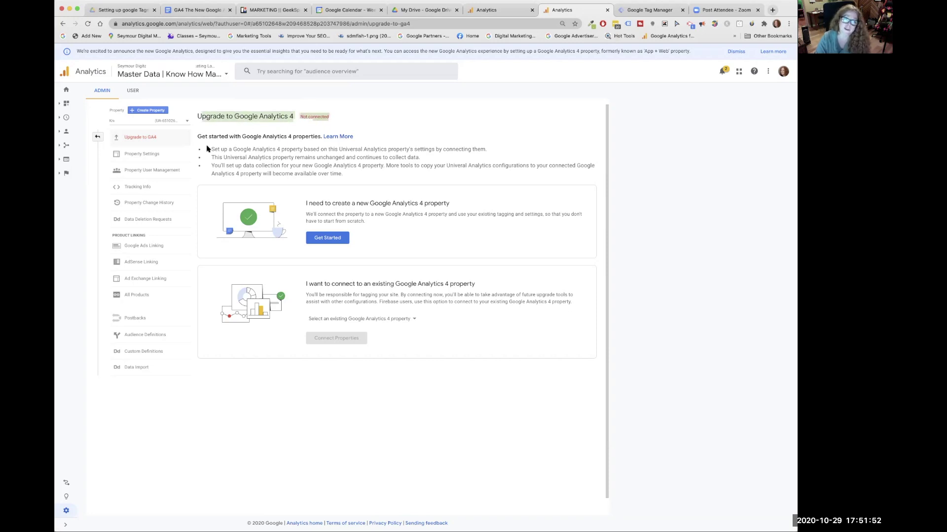
{"action": "left_click_drag", "start_coordinate": [208, 150], "coordinate": [387, 167]}
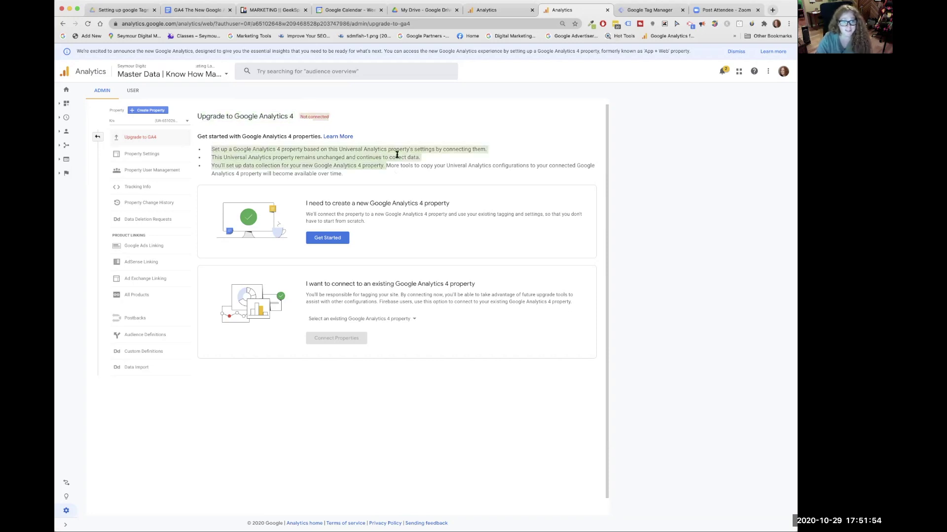
{"action": "left_click", "coordinate": [430, 156]}
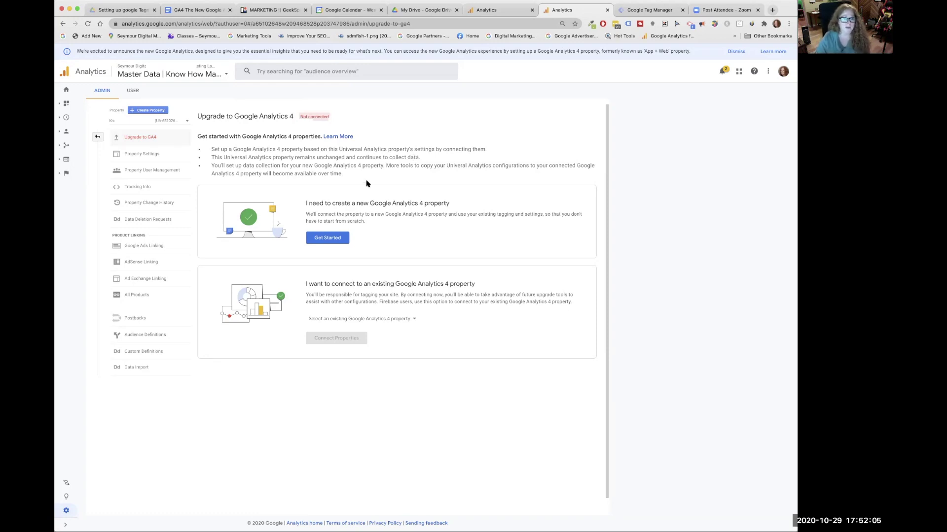
{"action": "left_click_drag", "start_coordinate": [343, 175], "coordinate": [226, 165]}
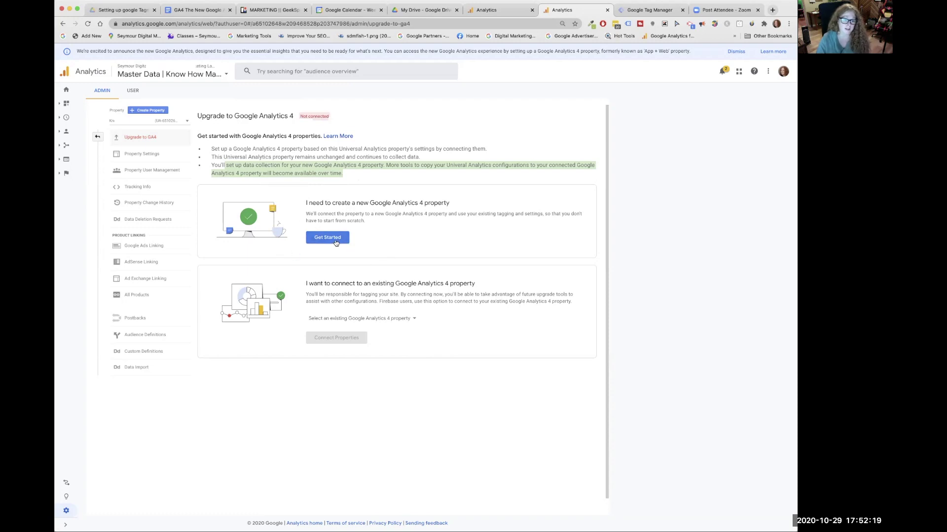
- Start the new GA4 property wizard, then inspect the existing GA4 properties dropdown
{"action": "left_click", "coordinate": [334, 242]}
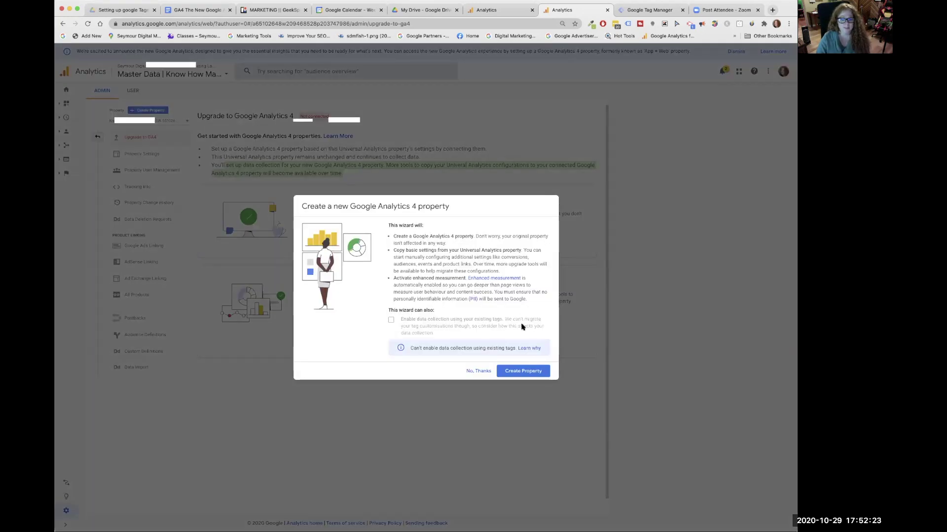
{"action": "left_click", "coordinate": [478, 371]}
{"action": "left_click", "coordinate": [405, 320]}
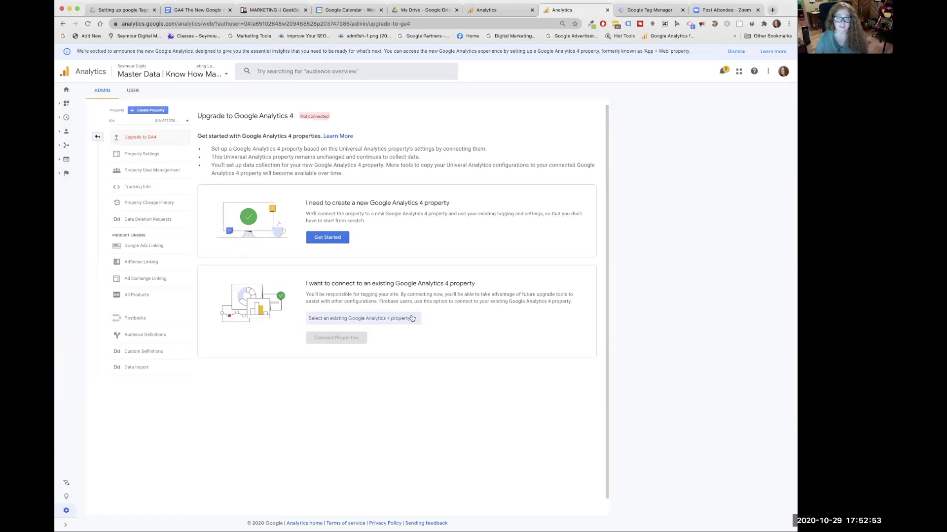
{"action": "left_click", "coordinate": [410, 319]}
{"action": "left_click", "coordinate": [413, 320]}
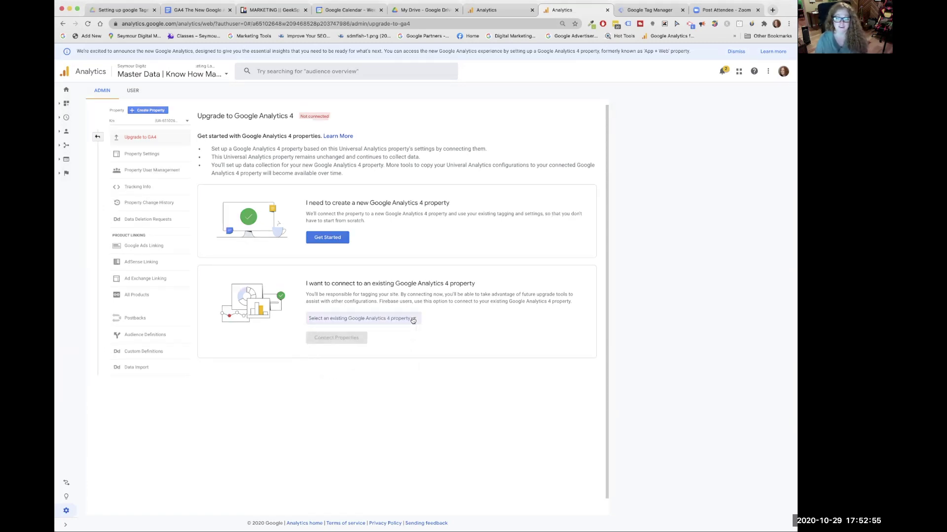
{"action": "left_click", "coordinate": [413, 320]}
{"action": "left_click", "coordinate": [413, 320]}
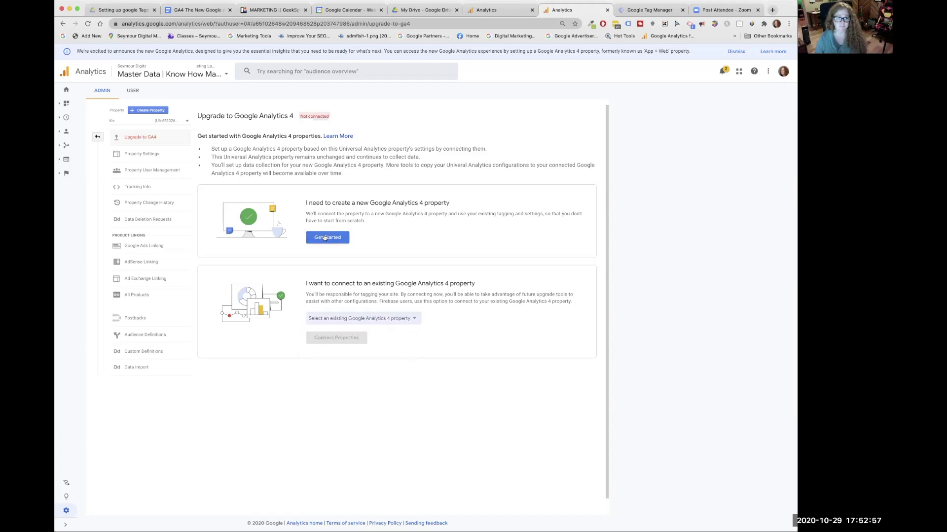
- Reopen the wizard, review what it will set up, and create the new GA4 property
{"action": "left_click", "coordinate": [326, 239]}
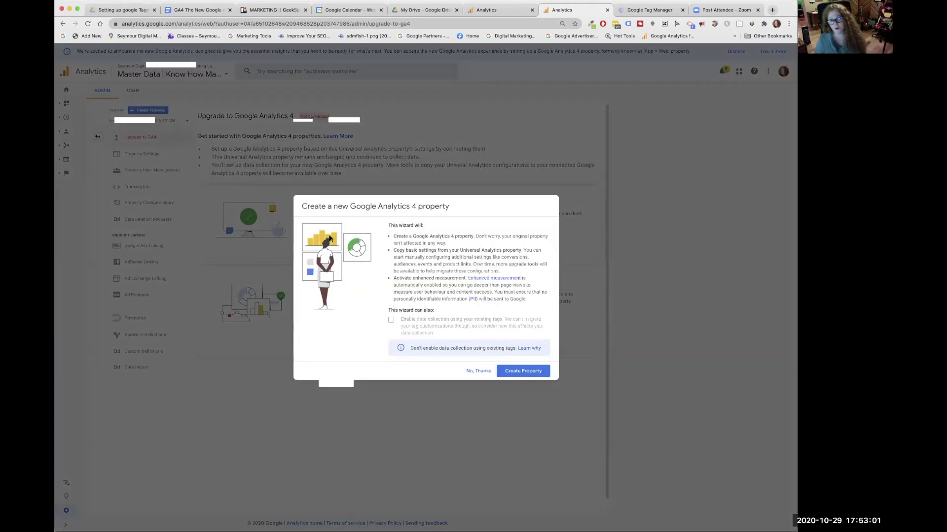
{"action": "left_click_drag", "start_coordinate": [388, 225], "coordinate": [423, 226]}
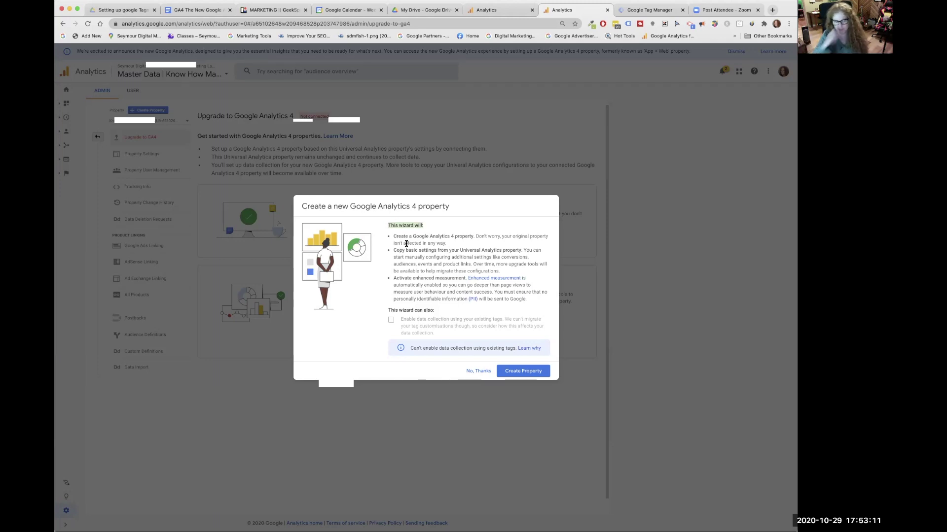
{"action": "left_click_drag", "start_coordinate": [394, 237], "coordinate": [477, 252]}
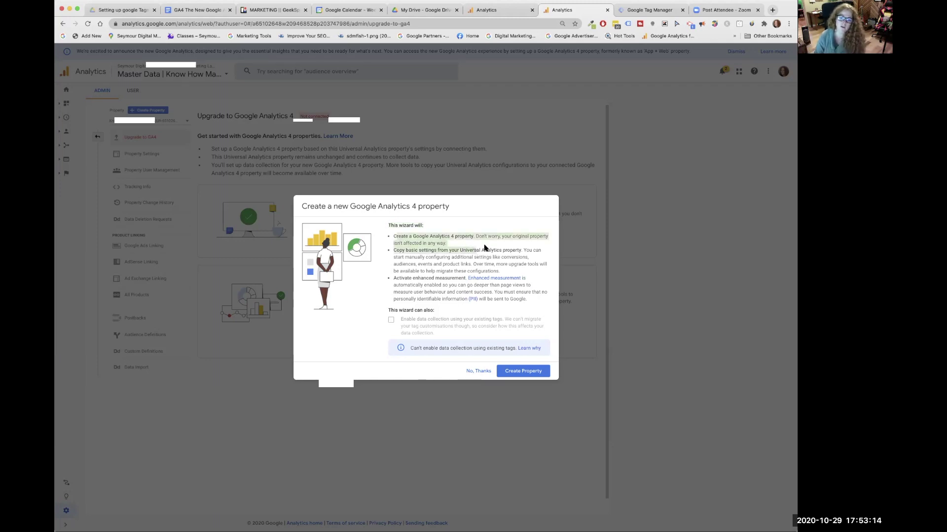
{"action": "left_click", "coordinate": [484, 248]}
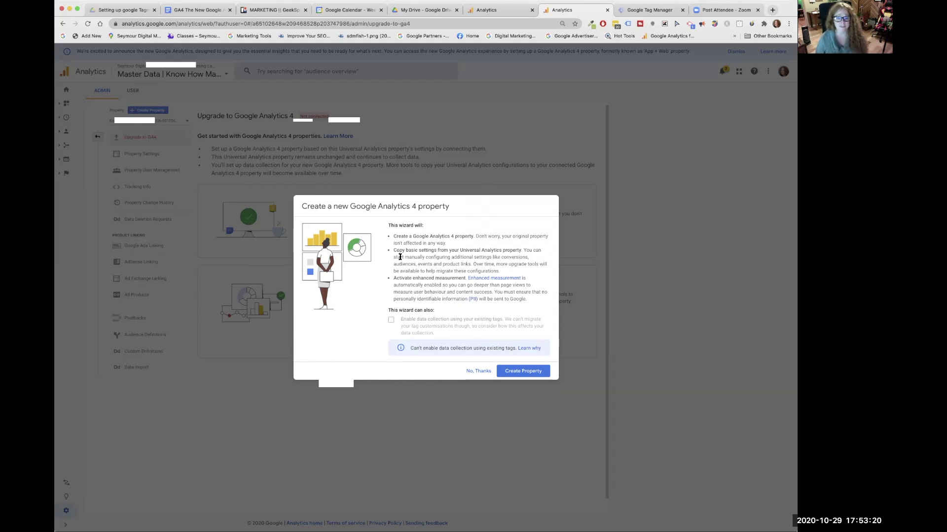
{"action": "left_click_drag", "start_coordinate": [394, 251], "coordinate": [533, 273]}
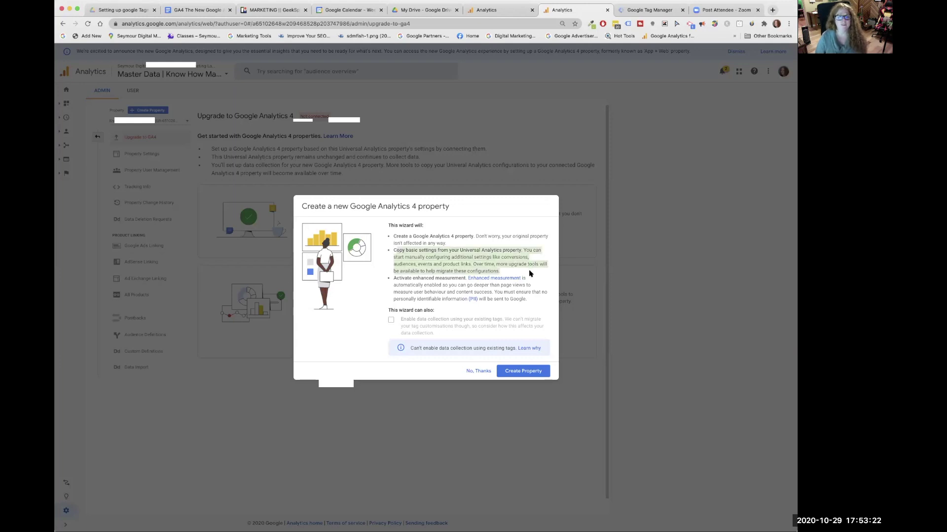
{"action": "left_click_drag", "start_coordinate": [393, 278], "coordinate": [441, 298]}
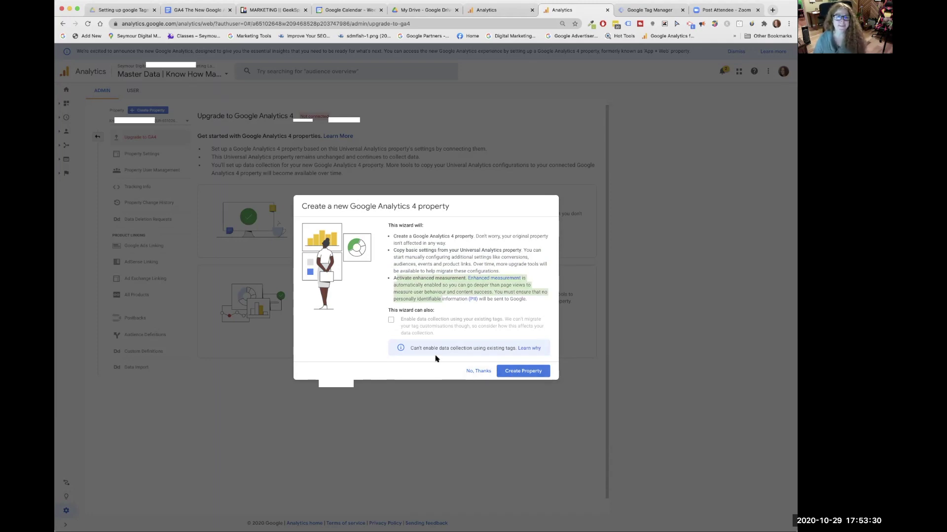
{"action": "left_click", "coordinate": [515, 373]}
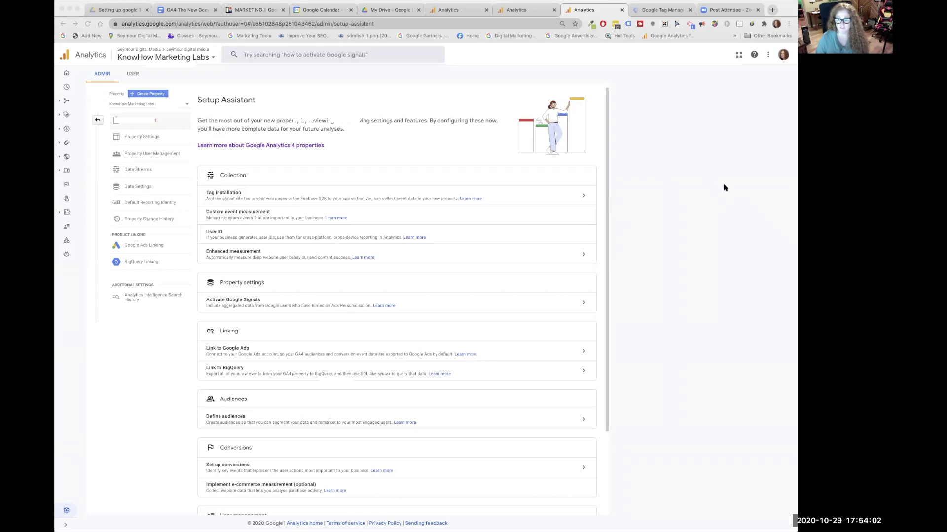
- Review the Collection, Property settings, Linking, Audiences and Conversions tasks, then open Data Streams
{"action": "mouse_move", "coordinate": [254, 170]}
{"action": "left_mouse_down"}
{"action": "mouse_move", "coordinate": [195, 192]}
{"action": "mouse_move", "coordinate": [255, 173]}
{"action": "left_mouse_up"}
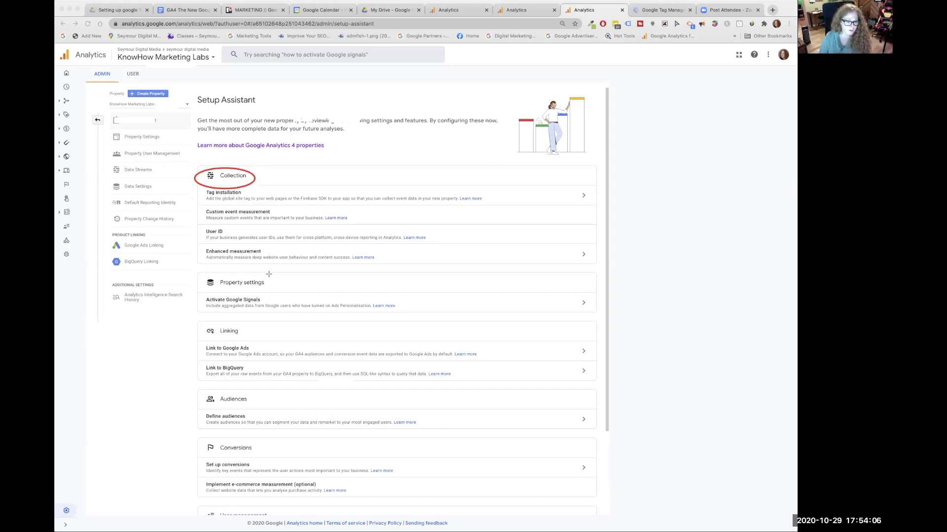
{"action": "mouse_move", "coordinate": [269, 274]}
{"action": "left_mouse_down"}
{"action": "mouse_move", "coordinate": [217, 279]}
{"action": "mouse_move", "coordinate": [209, 295]}
{"action": "mouse_move", "coordinate": [269, 282]}
{"action": "left_mouse_up"}
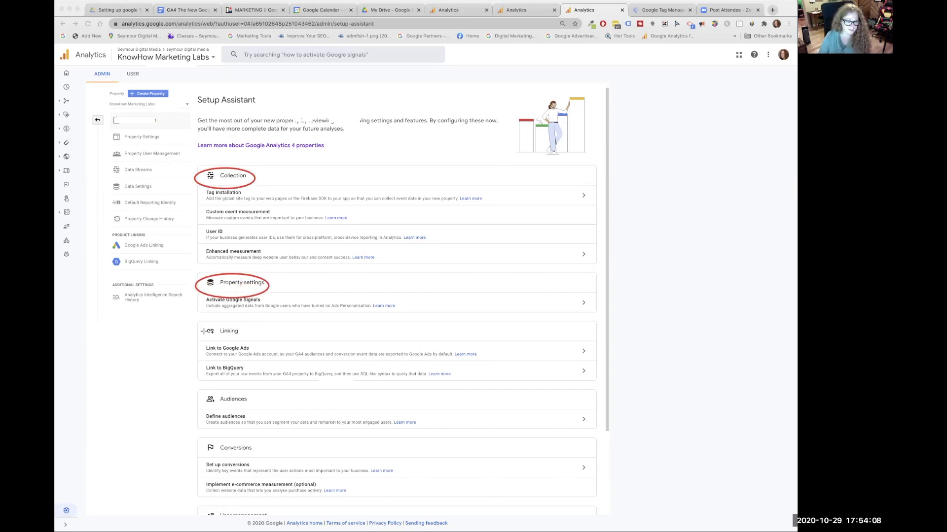
{"action": "left_click_drag", "start_coordinate": [255, 329], "coordinate": [180, 342]}
{"action": "mouse_move", "coordinate": [261, 391]}
{"action": "left_mouse_down"}
{"action": "mouse_move", "coordinate": [205, 392]}
{"action": "mouse_move", "coordinate": [246, 413]}
{"action": "mouse_move", "coordinate": [262, 397]}
{"action": "left_mouse_up"}
{"action": "left_click_drag", "start_coordinate": [256, 436], "coordinate": [181, 464]}
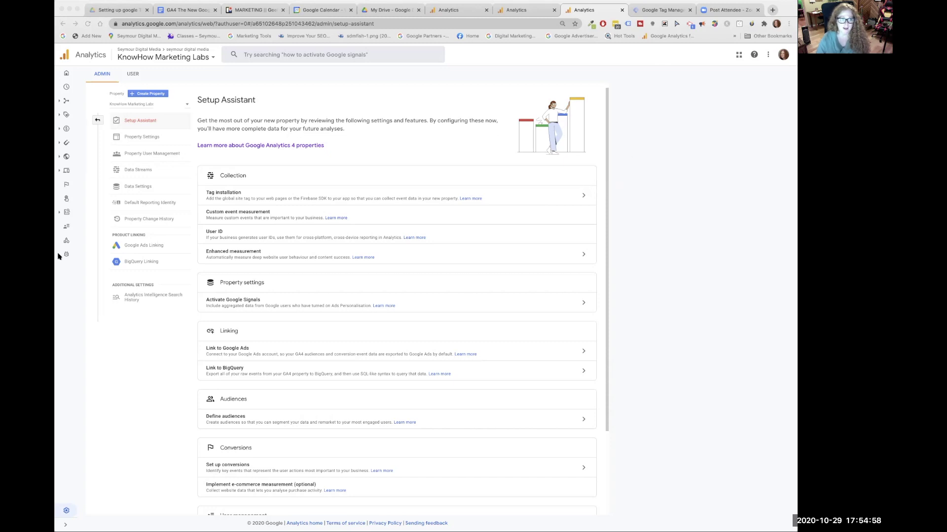
{"action": "left_click", "coordinate": [585, 197]}
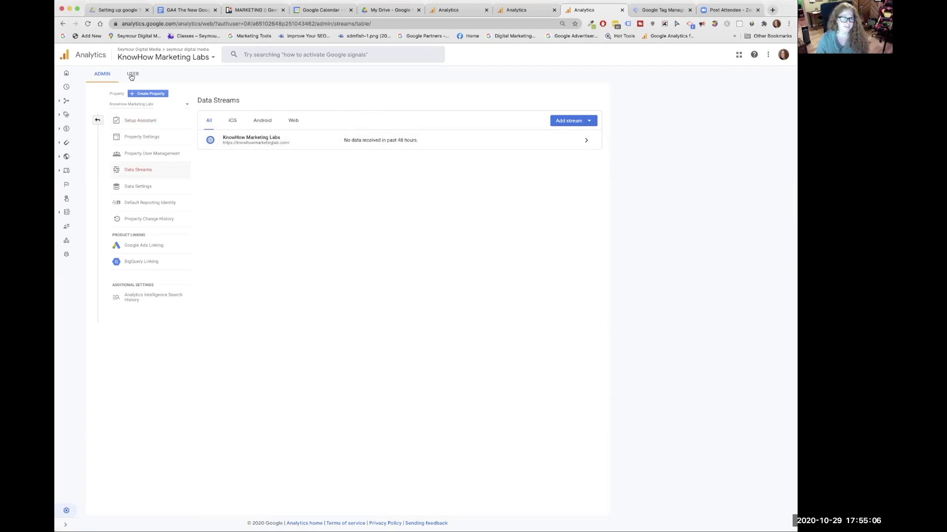
- Open the KnowHow Marketing Labs web stream details from the property's Data Streams list
{"action": "left_click", "coordinate": [140, 120]}
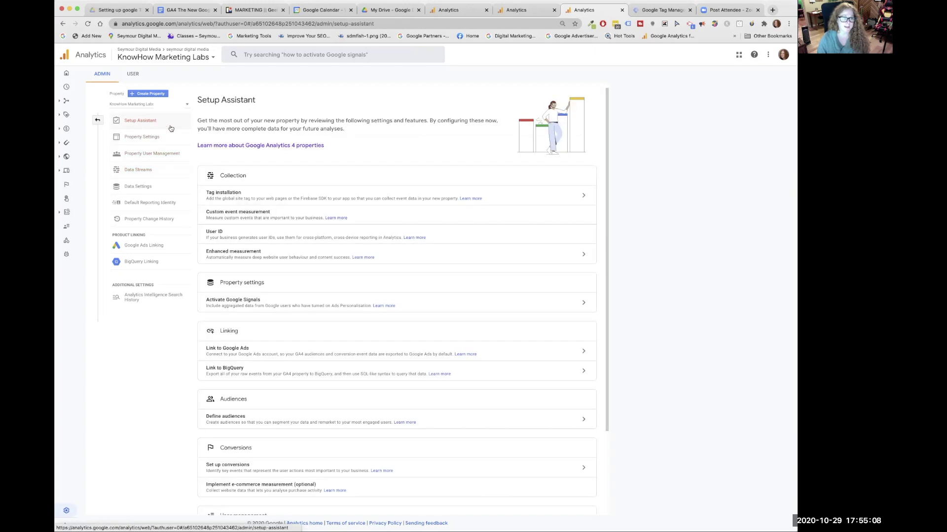
{"action": "left_click_drag", "start_coordinate": [215, 176], "coordinate": [246, 177]}
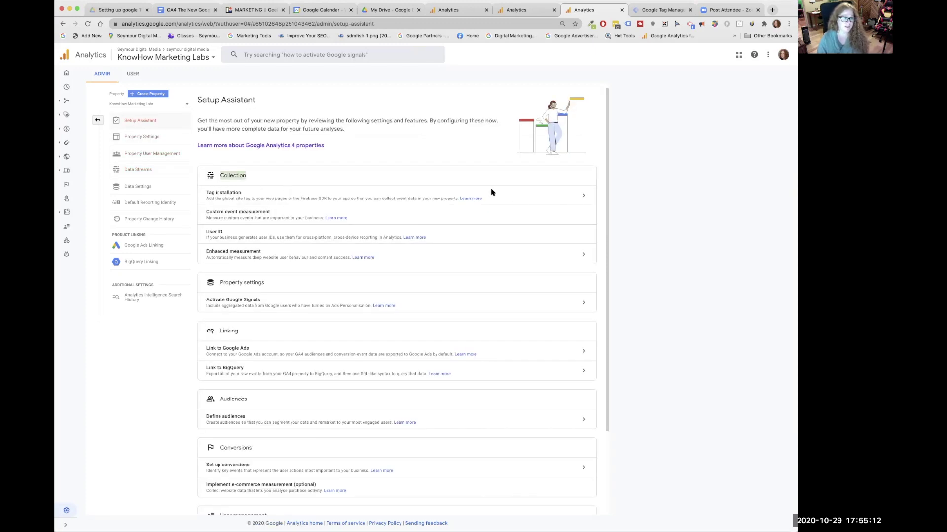
{"action": "left_click", "coordinate": [584, 197]}
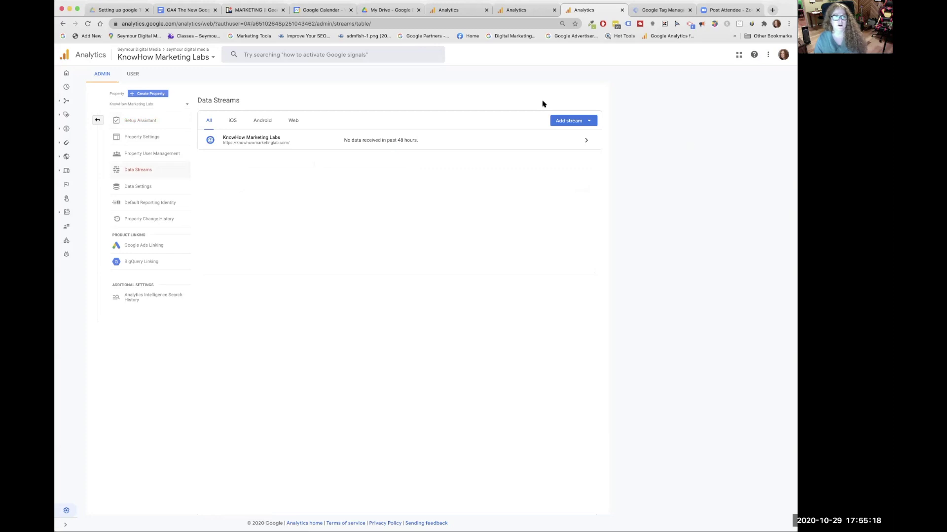
{"action": "left_click_drag", "start_coordinate": [198, 99], "coordinate": [239, 101]}
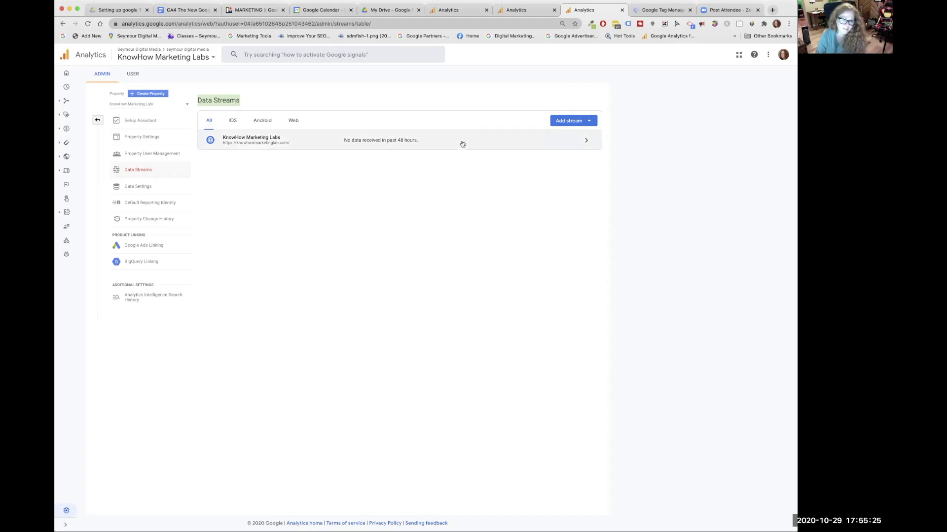
{"action": "left_click", "coordinate": [586, 143]}
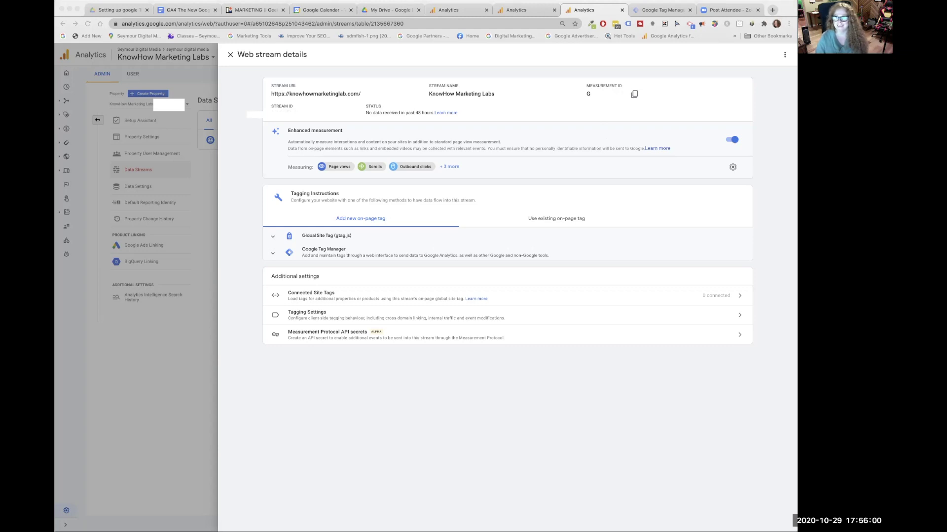
- Show all measured event types for the web stream and open Enhanced measurement settings
{"action": "left_click_drag", "start_coordinate": [548, 82], "coordinate": [642, 82]}
{"action": "left_click_drag", "start_coordinate": [541, 99], "coordinate": [537, 111]}
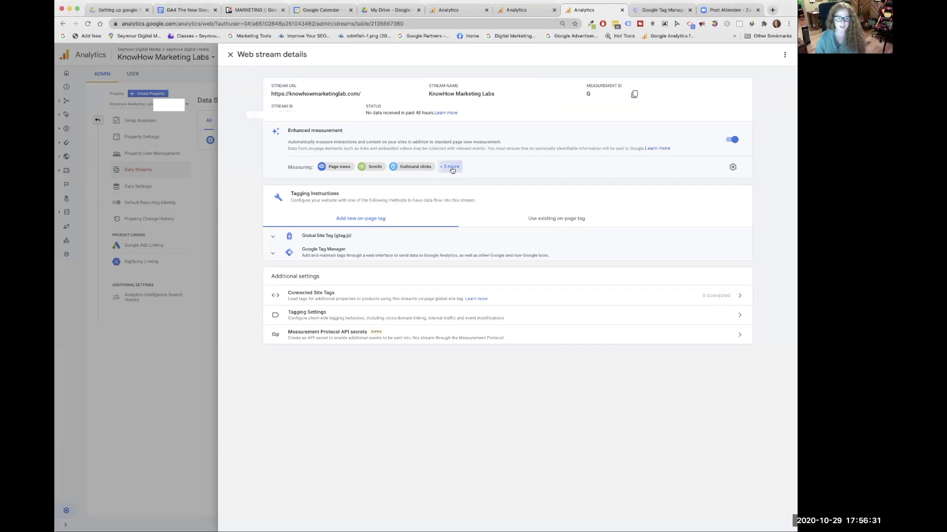
{"action": "left_click", "coordinate": [450, 167]}
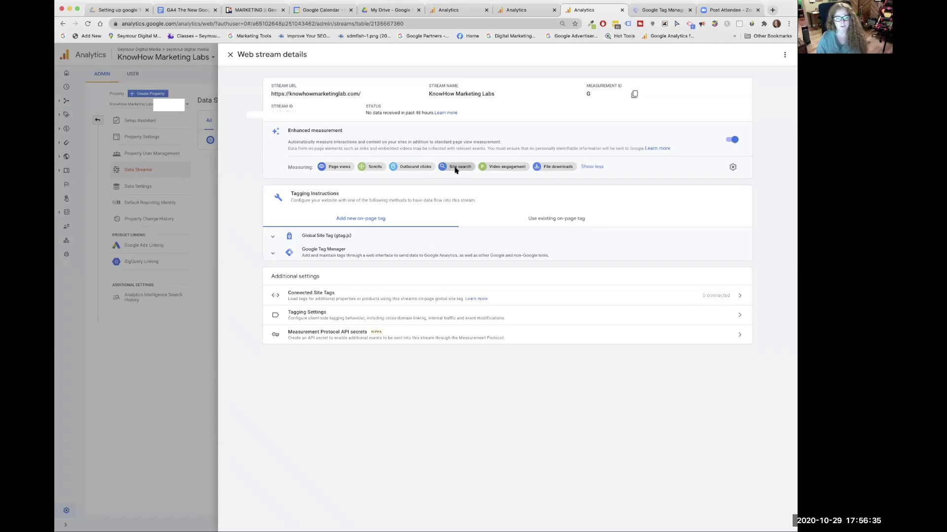
{"action": "left_click", "coordinate": [733, 168]}
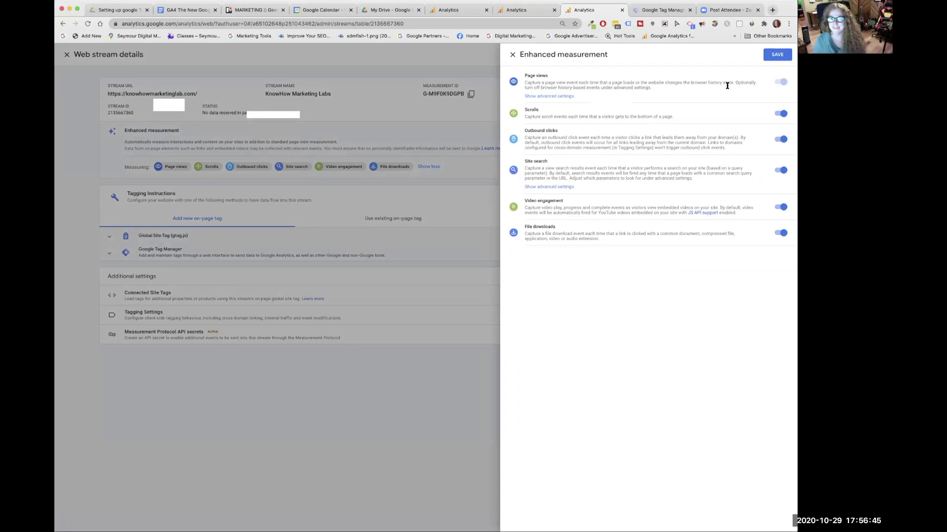
- Turn off Site search in Enhanced measurement, then close the settings and web stream details
{"action": "left_click", "coordinate": [779, 171]}
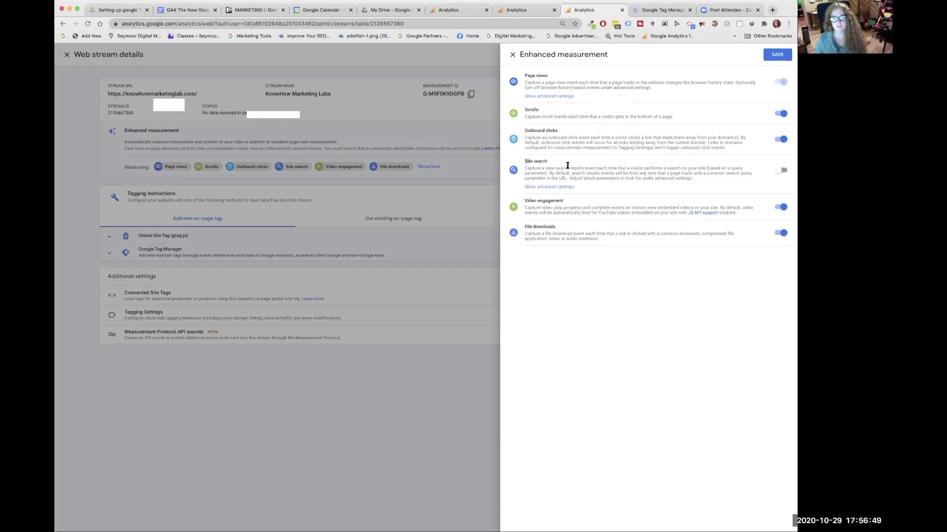
{"action": "left_click_drag", "start_coordinate": [566, 163], "coordinate": [598, 184]}
{"action": "left_click", "coordinate": [613, 186]}
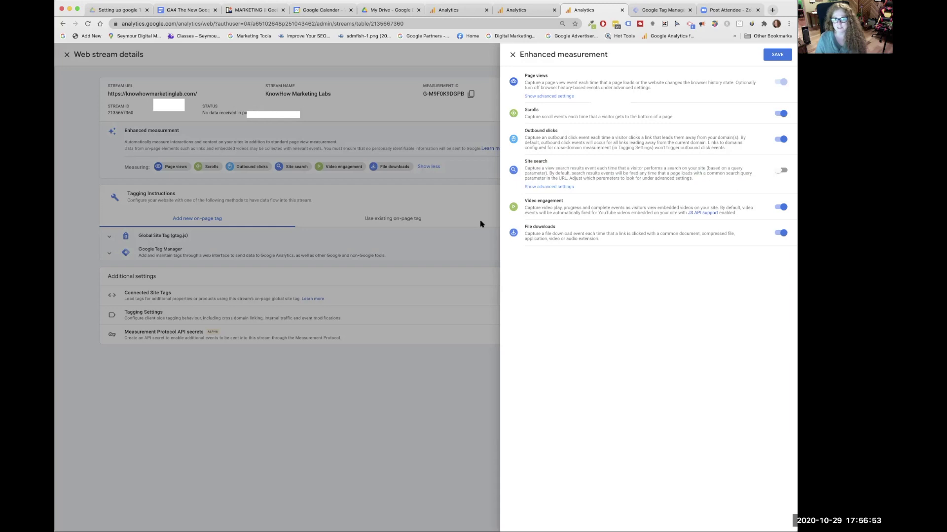
{"action": "left_click_drag", "start_coordinate": [525, 201], "coordinate": [523, 229]}
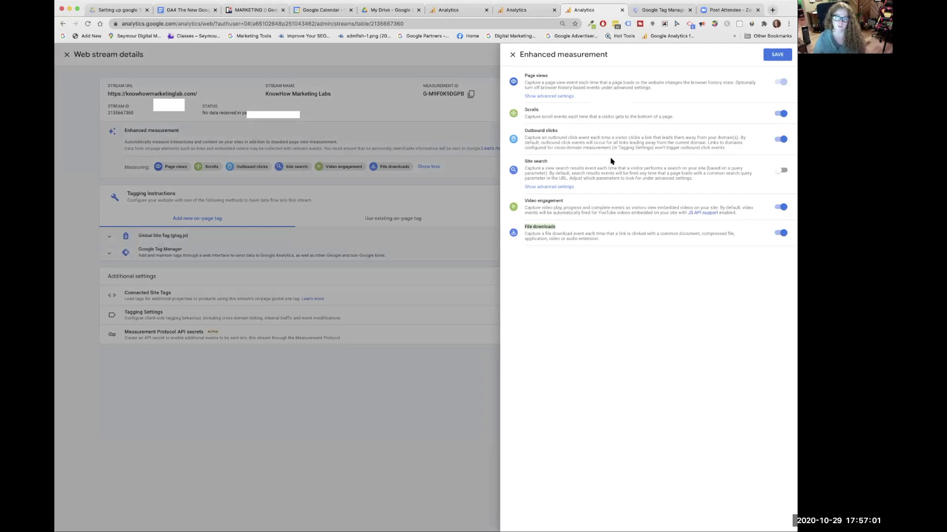
{"action": "left_click", "coordinate": [648, 323]}
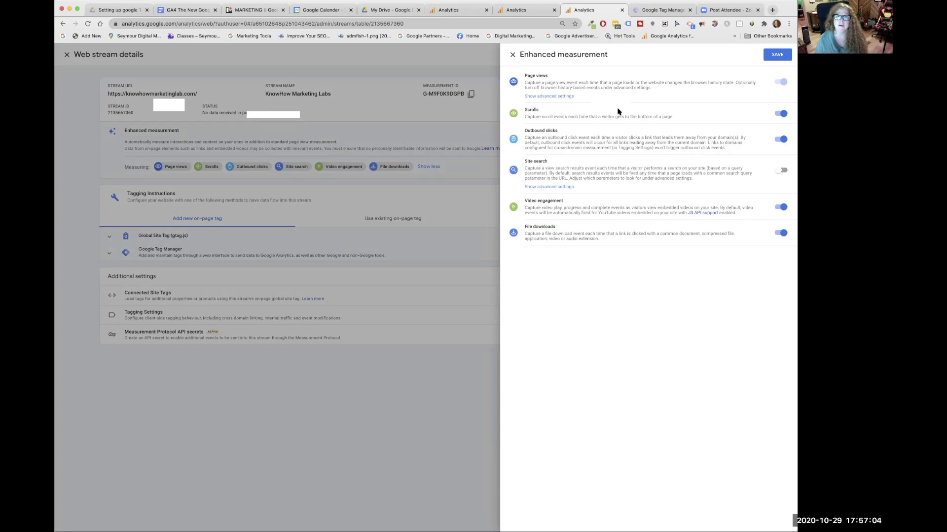
{"action": "left_click", "coordinate": [512, 56]}
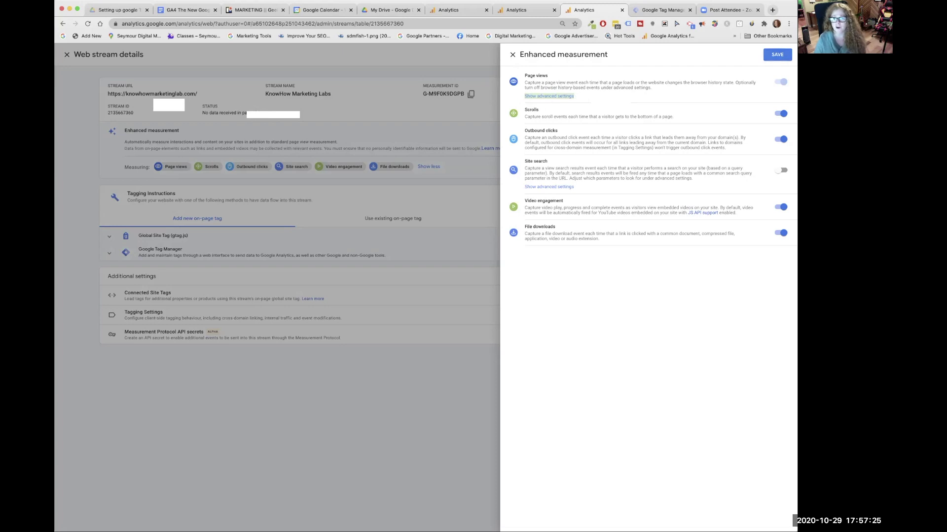
{"action": "left_click", "coordinate": [513, 56]}
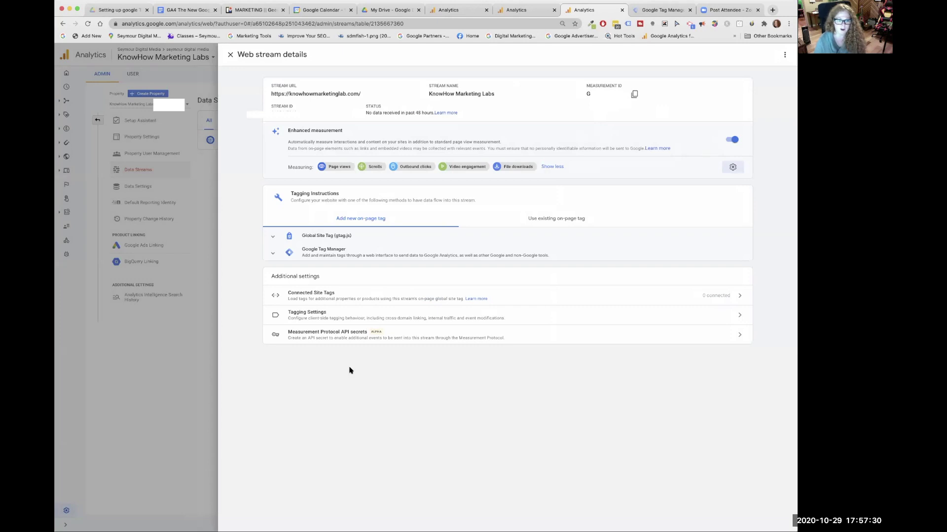
{"action": "left_click", "coordinate": [230, 55]}
- From the Setup Assistant checklist, open the Audiences overview showing All Users and Purchasers
{"action": "left_click", "coordinate": [140, 120]}
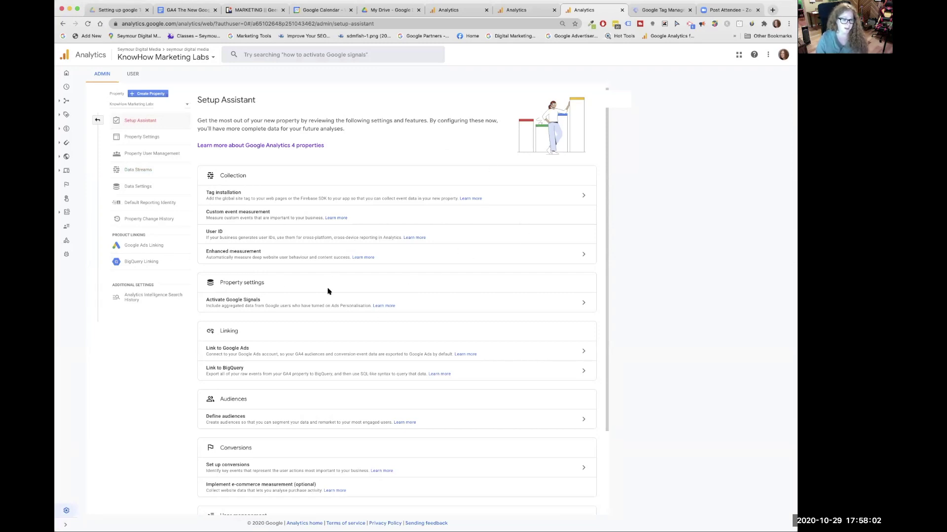
{"action": "scroll", "coordinate": [326, 289], "scroll_direction": "down", "scroll_amount": 1}
{"action": "scroll", "coordinate": [234, 365], "scroll_direction": "down", "scroll_amount": 1}
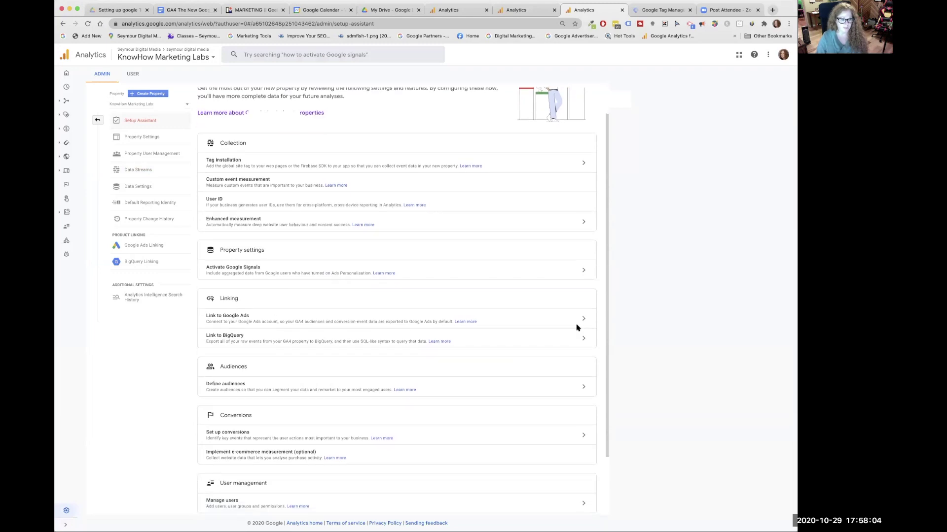
{"action": "left_click", "coordinate": [582, 385]}
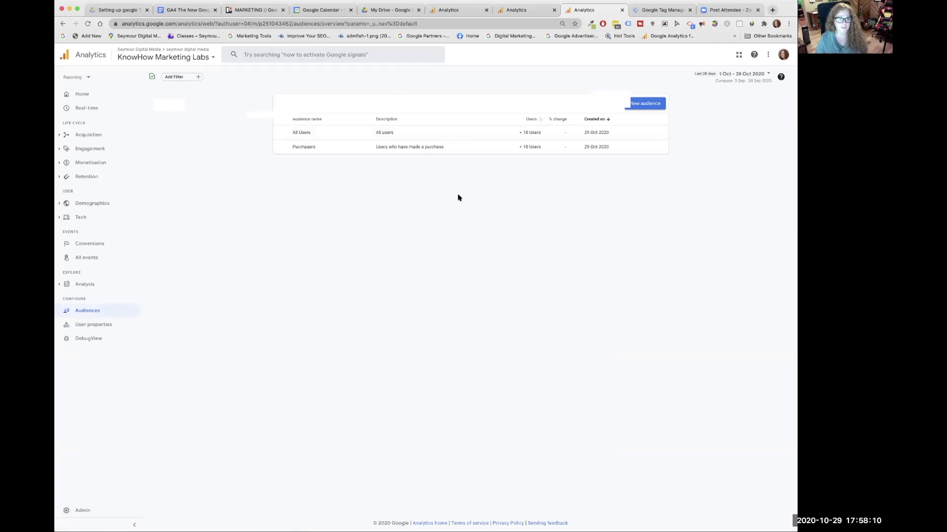
- Go back to the Admin page with its account and property settings columns
{"action": "left_click", "coordinate": [84, 511]}
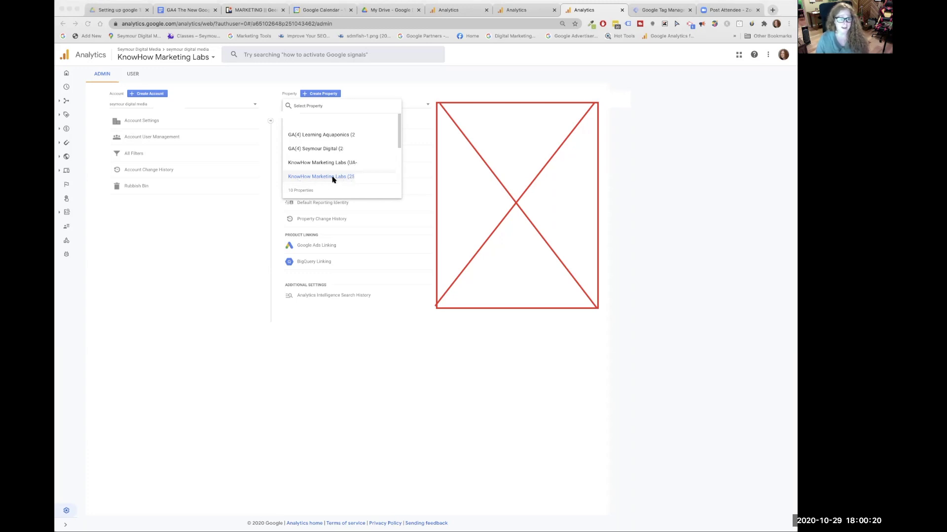
- Switch to the KnowHow Marketing Labs GA4 property and start activating Google signals
{"action": "left_click", "coordinate": [306, 178]}
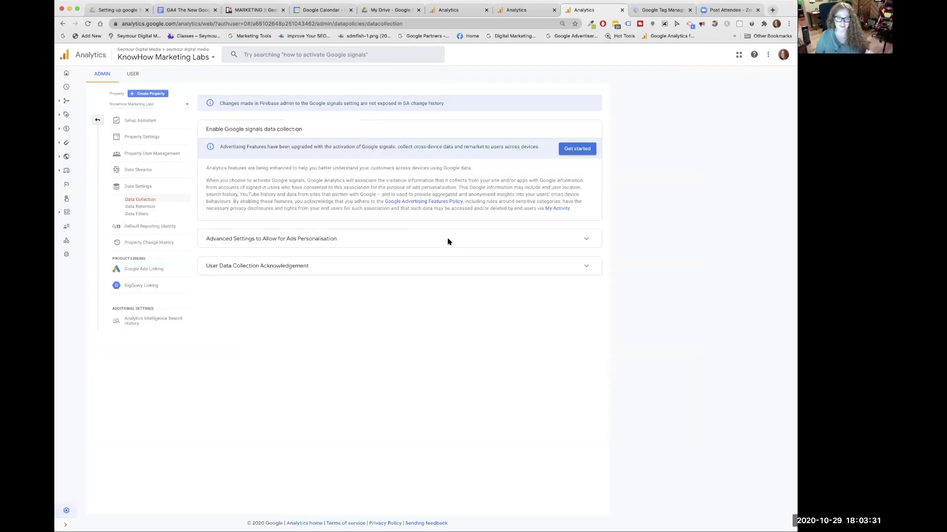
{"action": "left_click_drag", "start_coordinate": [201, 129], "coordinate": [301, 138]}
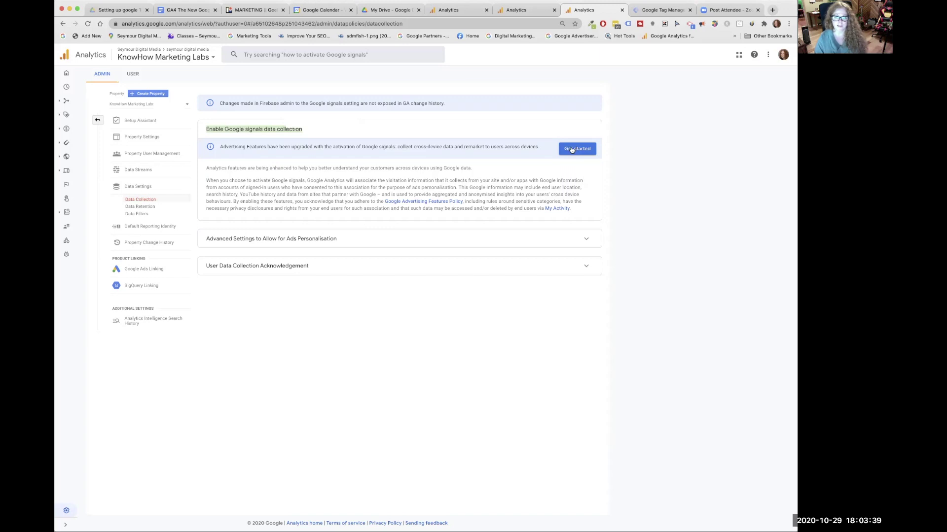
{"action": "left_click_drag", "start_coordinate": [384, 202], "coordinate": [467, 206]}
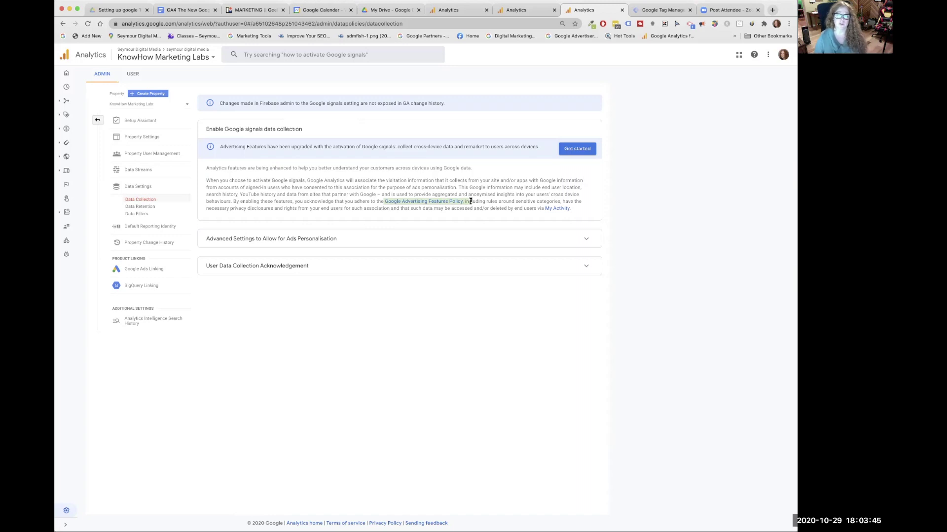
{"action": "left_click", "coordinate": [470, 202]}
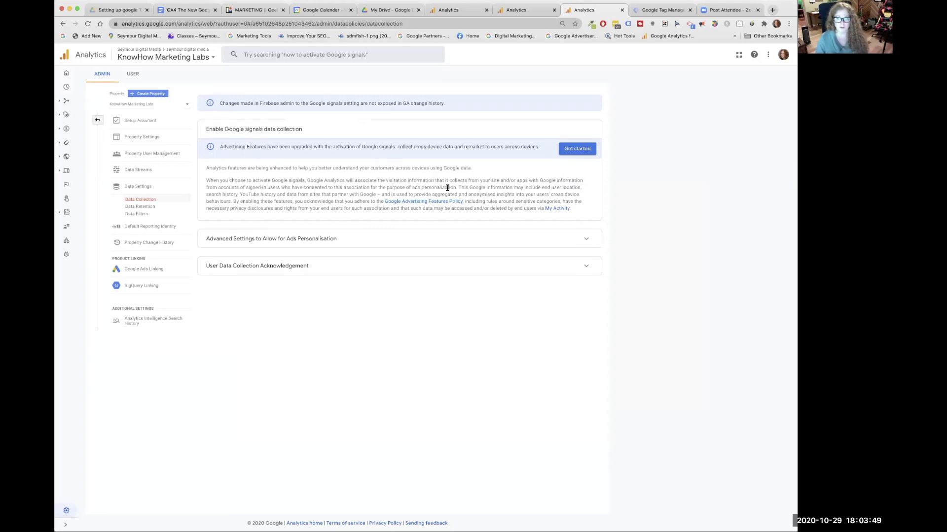
{"action": "left_click", "coordinate": [582, 151]}
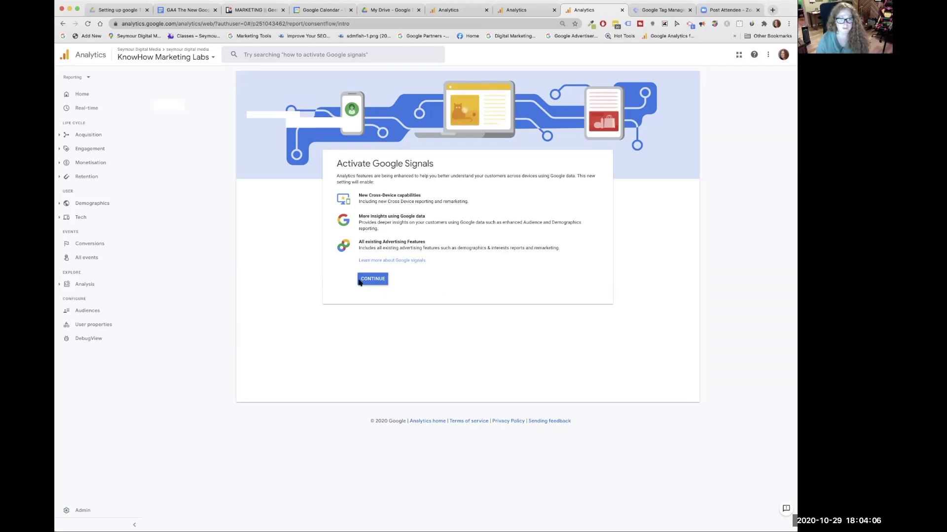
- Step through Google signals activation, choose Decide later, then restart the activation
{"action": "left_click", "coordinate": [372, 279]}
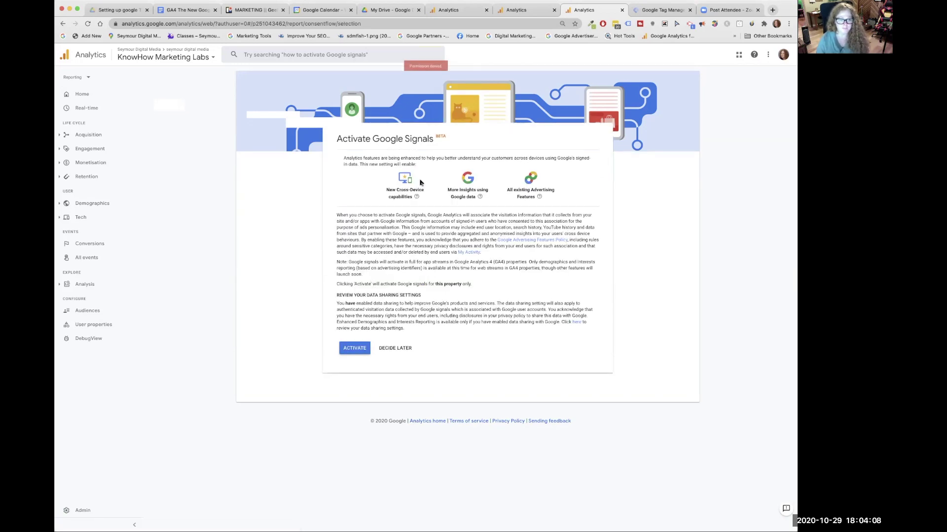
{"action": "left_click", "coordinate": [394, 349]}
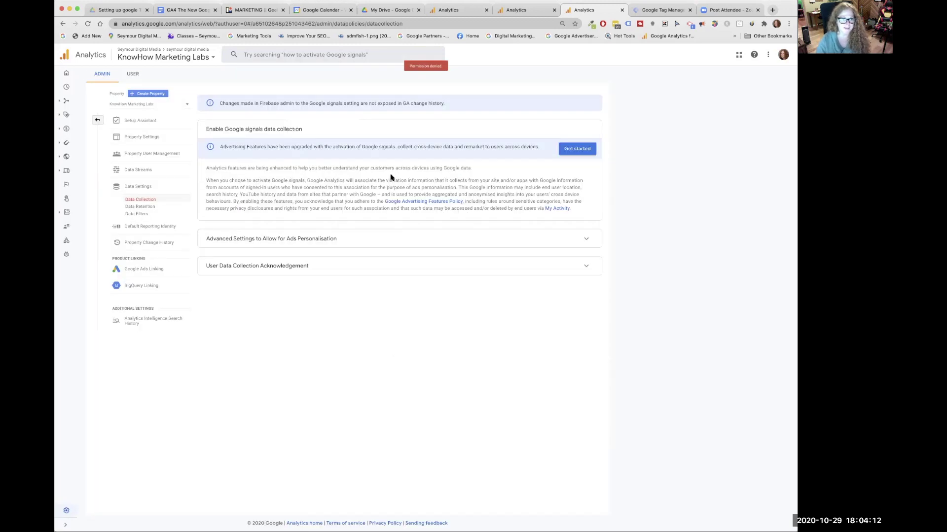
{"action": "left_click", "coordinate": [575, 150]}
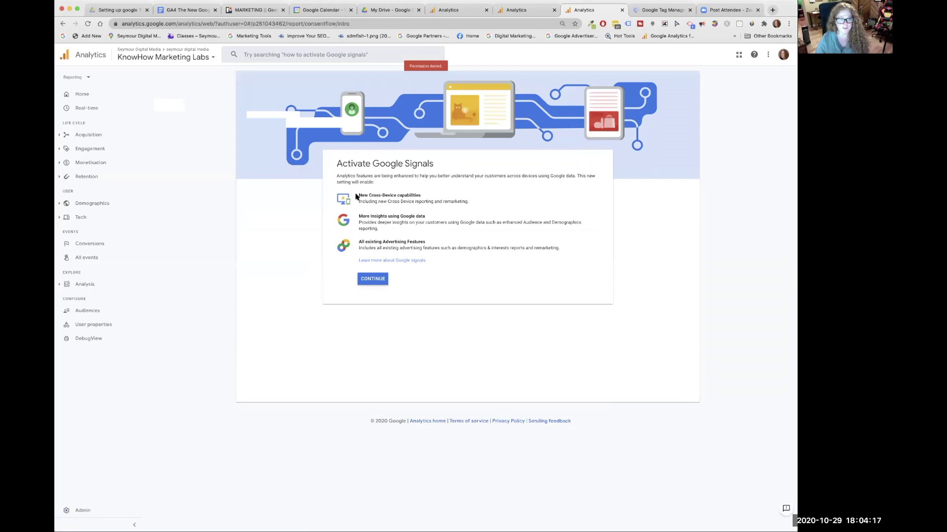
{"action": "left_click_drag", "start_coordinate": [357, 196], "coordinate": [469, 203]}
{"action": "left_click_drag", "start_coordinate": [359, 216], "coordinate": [417, 235]}
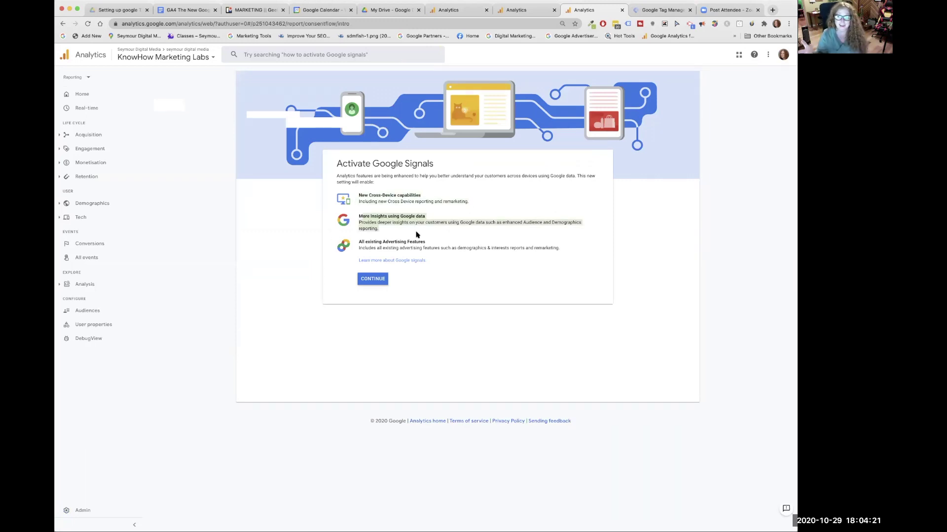
{"action": "left_click", "coordinate": [357, 246]}
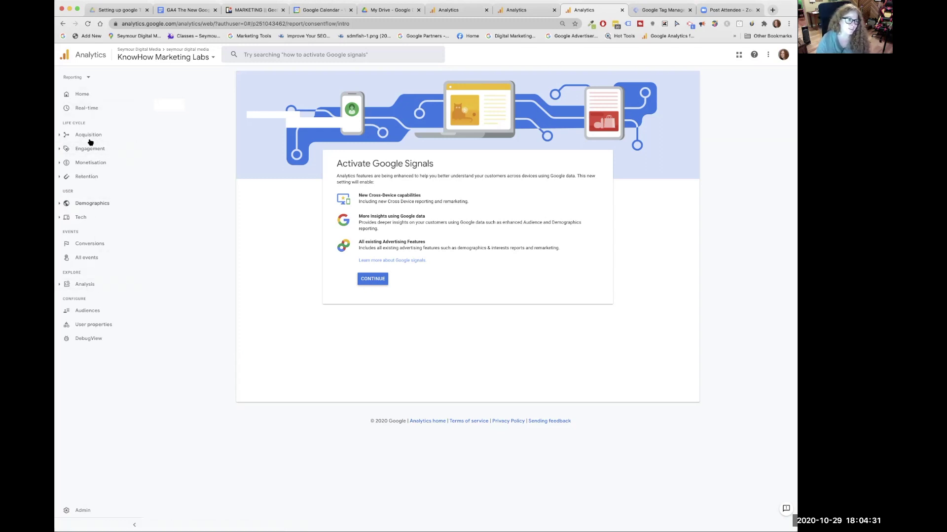
{"action": "left_click", "coordinate": [87, 77]}
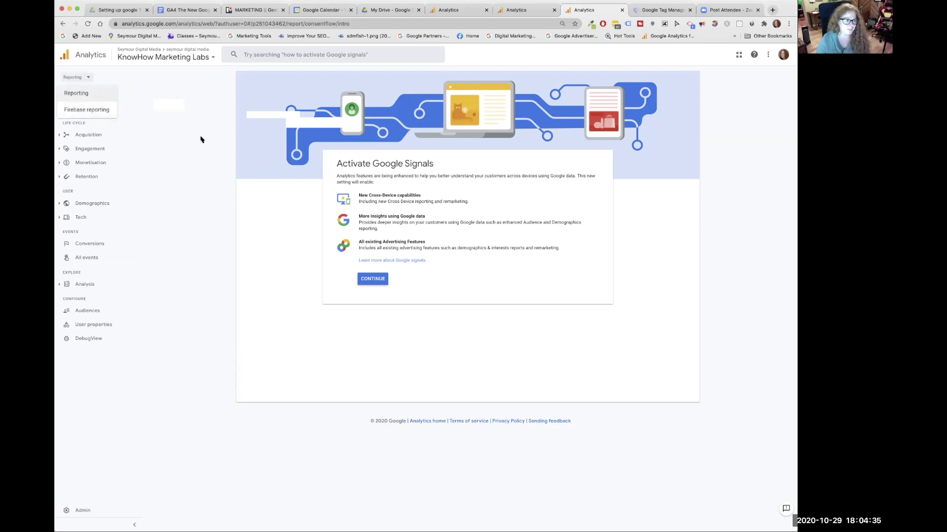
{"action": "left_click", "coordinate": [91, 78]}
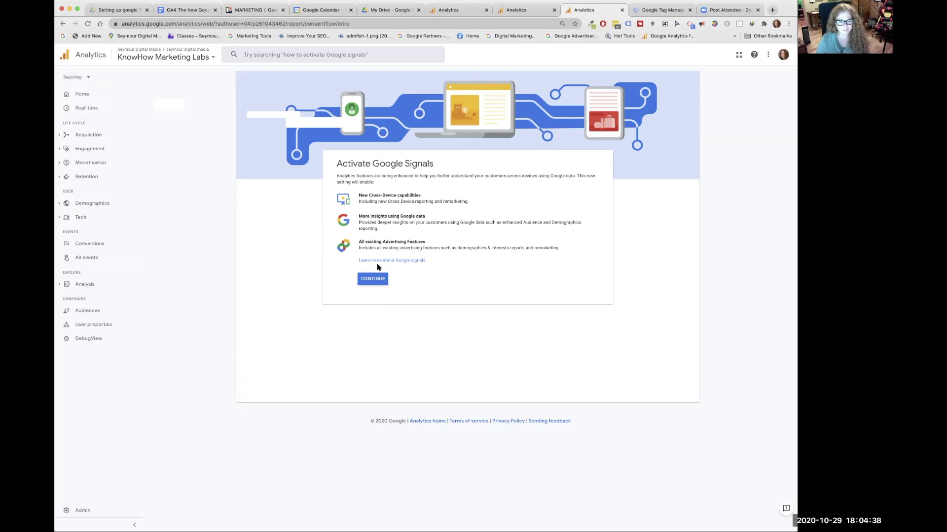
{"action": "left_click", "coordinate": [380, 281]}
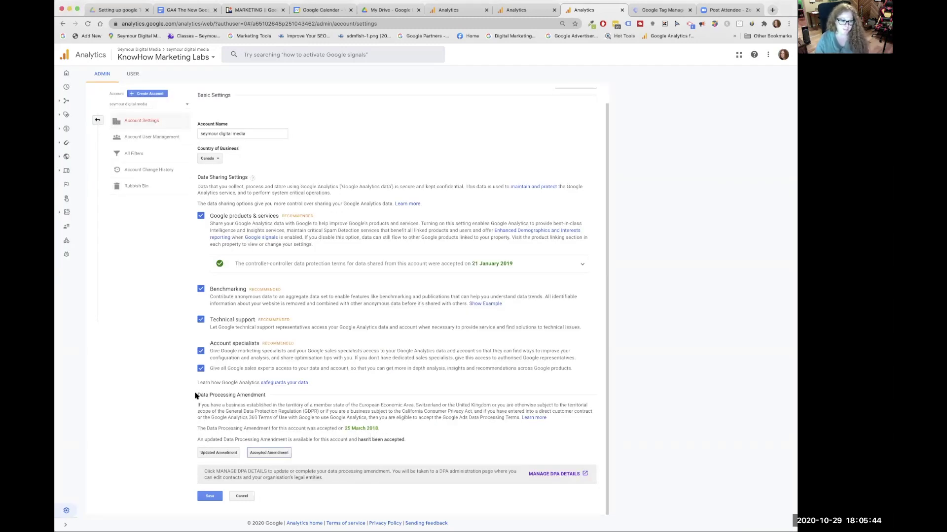
- Review the accepted Data Processing Amendment text and save the account settings
{"action": "left_click_drag", "start_coordinate": [197, 393], "coordinate": [379, 429]}
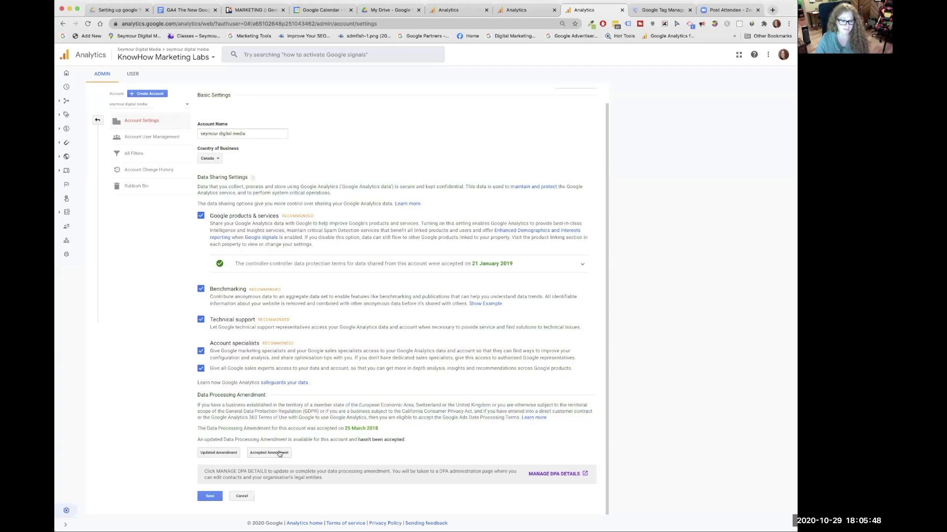
{"action": "left_click", "coordinate": [269, 452]}
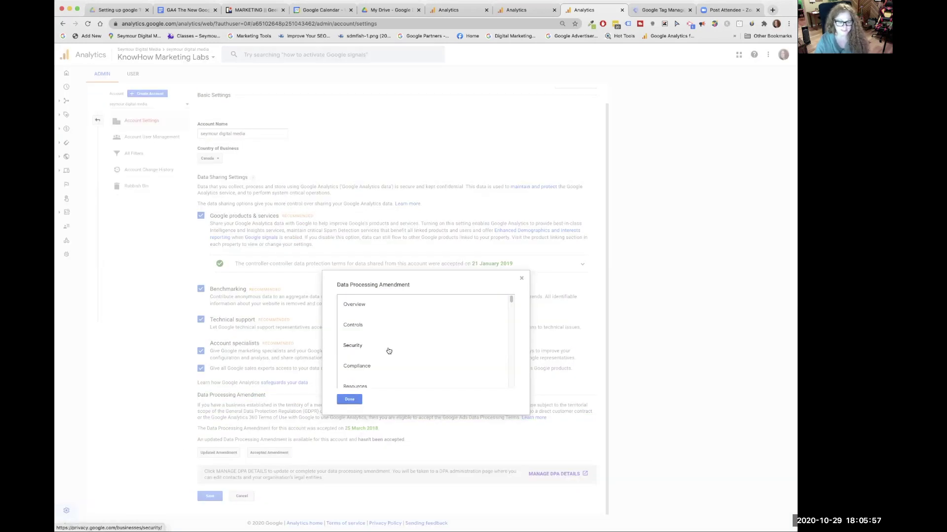
{"action": "scroll", "coordinate": [368, 365], "scroll_direction": "down", "scroll_amount": 10}
{"action": "scroll", "coordinate": [368, 370], "scroll_direction": "down", "scroll_amount": 10}
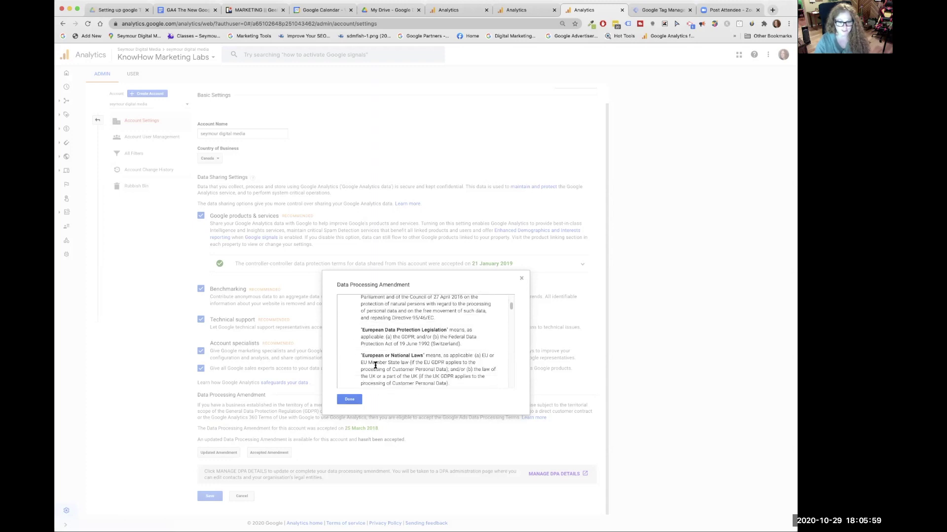
{"action": "left_click", "coordinate": [349, 399]}
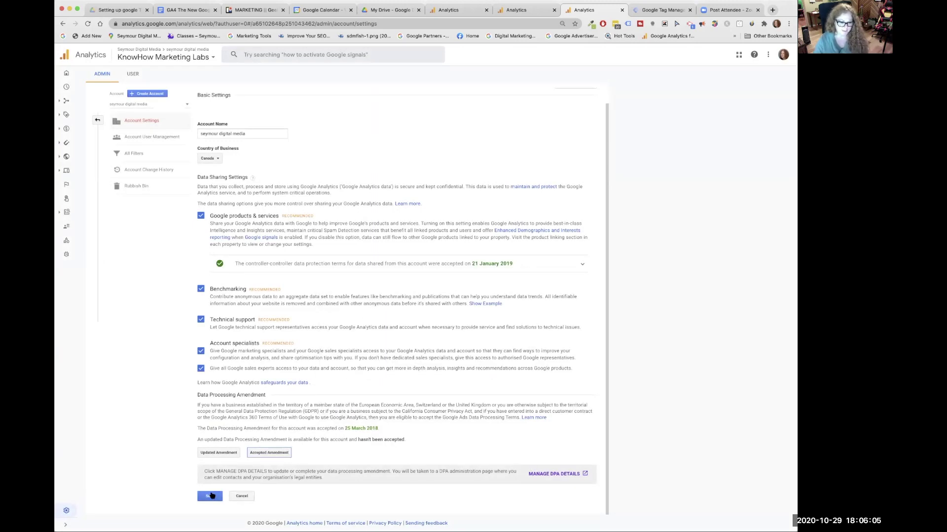
{"action": "left_click", "coordinate": [211, 496]}
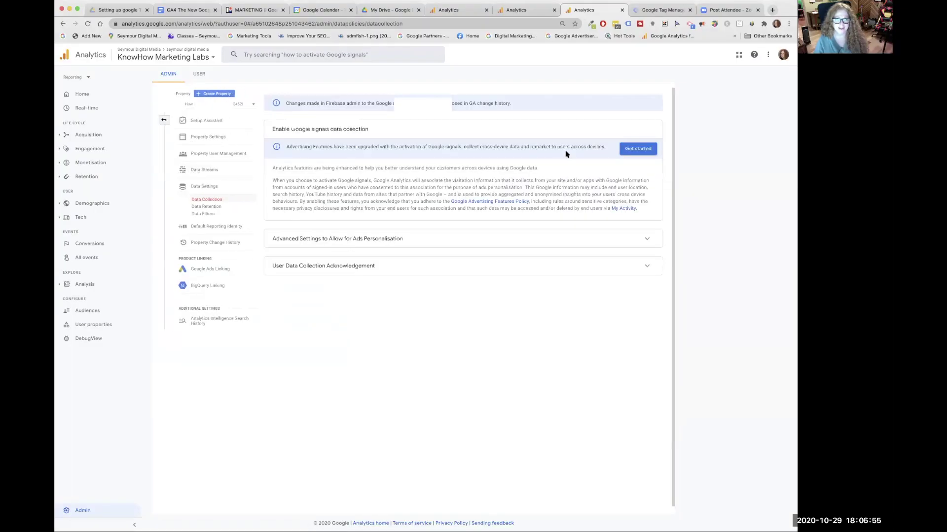
- Activate Google signals, leaving 'Enable Google signals data collection' switched on for KnowHow Marketing Labs
{"action": "left_click", "coordinate": [632, 150]}
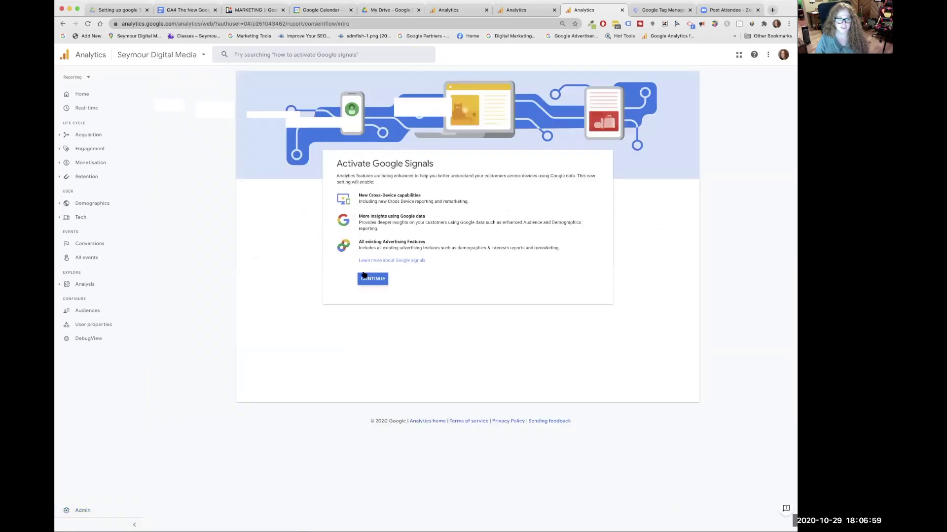
{"action": "left_click", "coordinate": [373, 279]}
{"action": "left_click", "coordinate": [354, 348]}
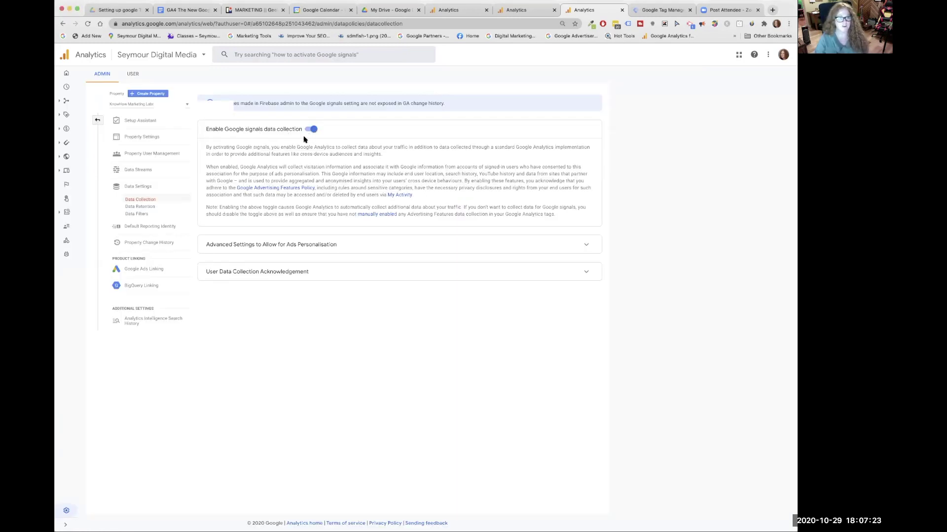
{"action": "left_click", "coordinate": [308, 129]}
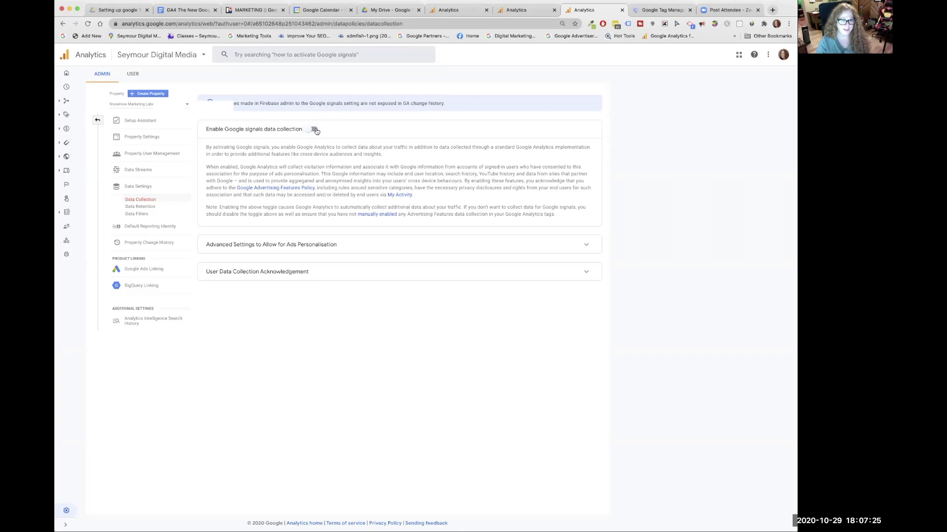
{"action": "left_click", "coordinate": [314, 130]}
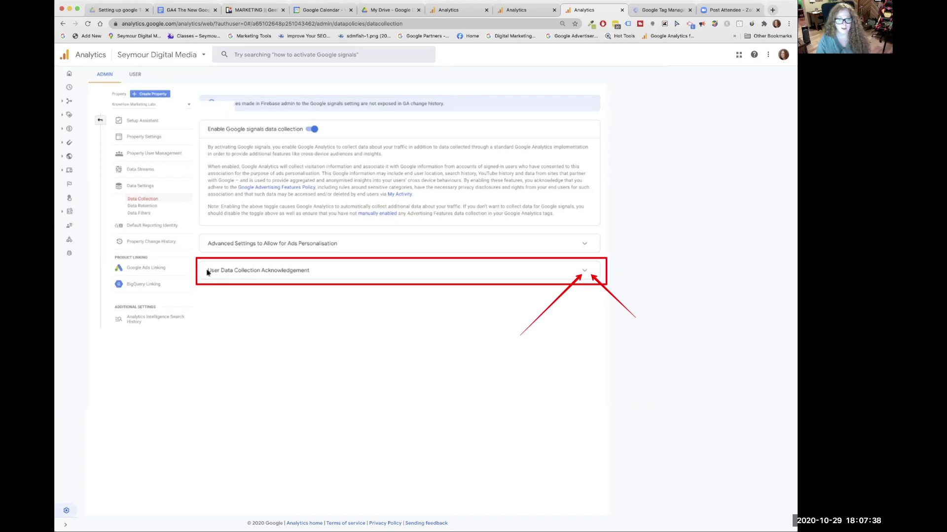
{"action": "left_click_drag", "start_coordinate": [274, 271], "coordinate": [452, 270]}
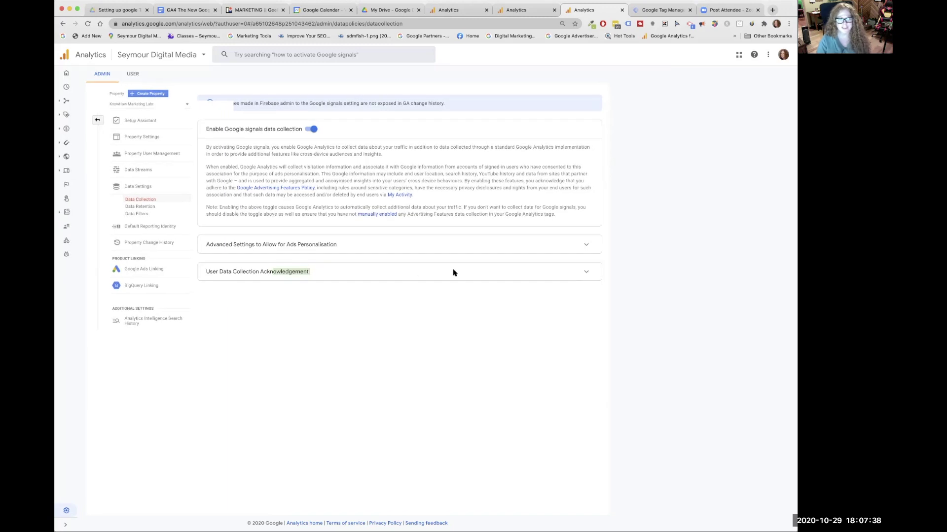
- Read and accept the User Data Collection Acknowledgement, then collapse that section
{"action": "left_click", "coordinate": [587, 272]}
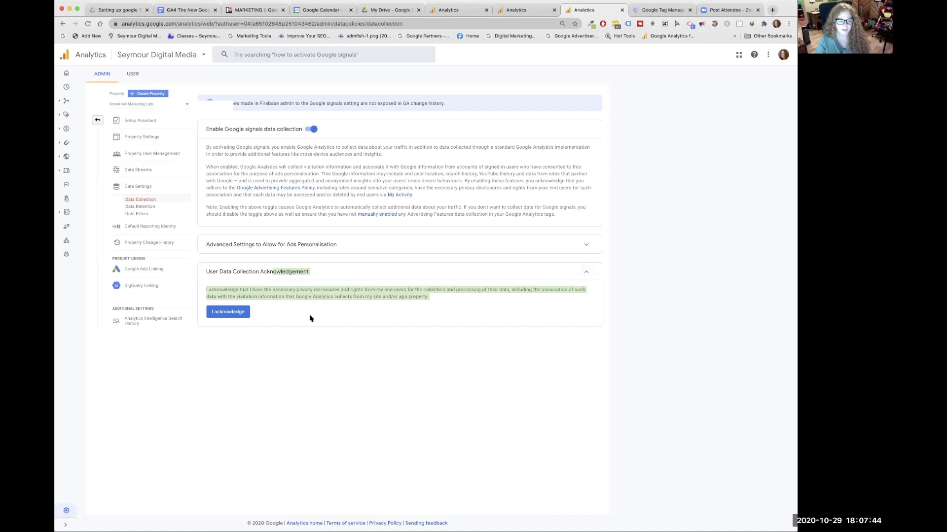
{"action": "left_click_drag", "start_coordinate": [202, 291], "coordinate": [437, 305]}
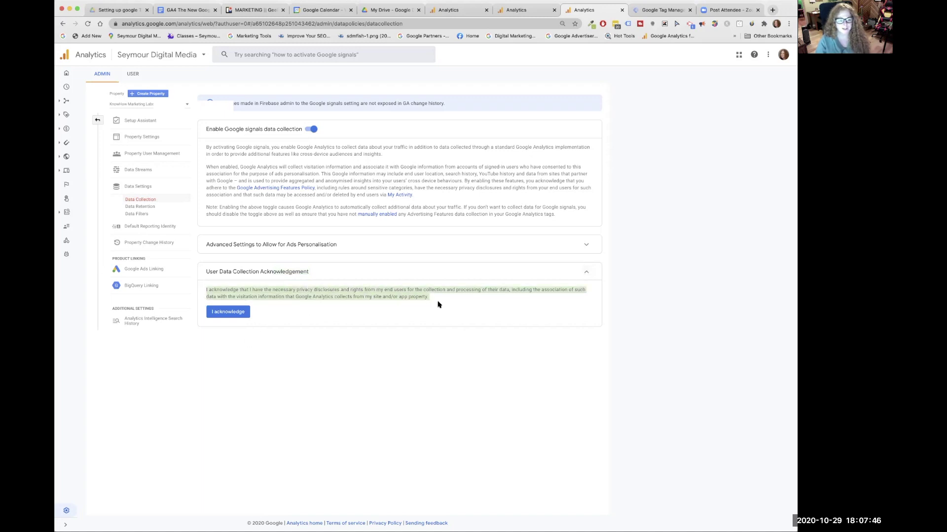
{"action": "left_click", "coordinate": [302, 291]}
{"action": "left_click_drag", "start_coordinate": [302, 290], "coordinate": [252, 290]}
{"action": "left_click", "coordinate": [396, 292]}
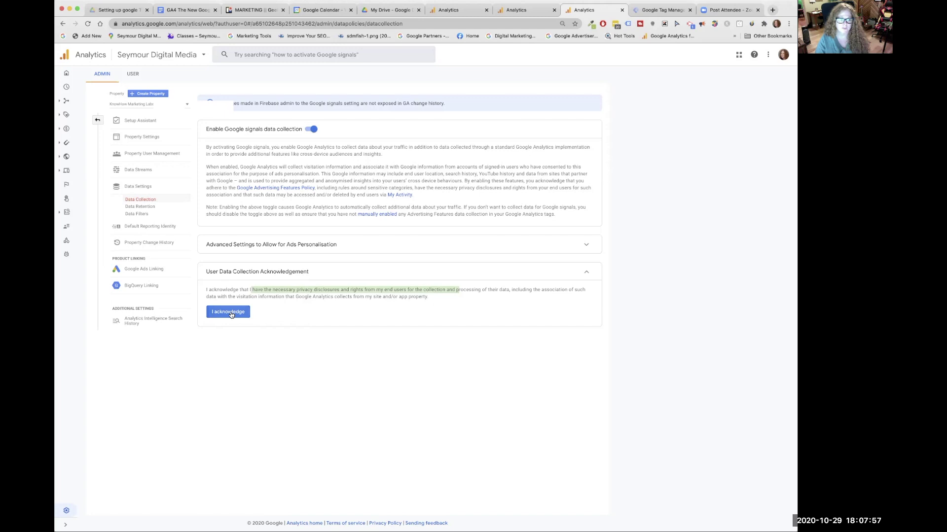
{"action": "left_click", "coordinate": [229, 313]}
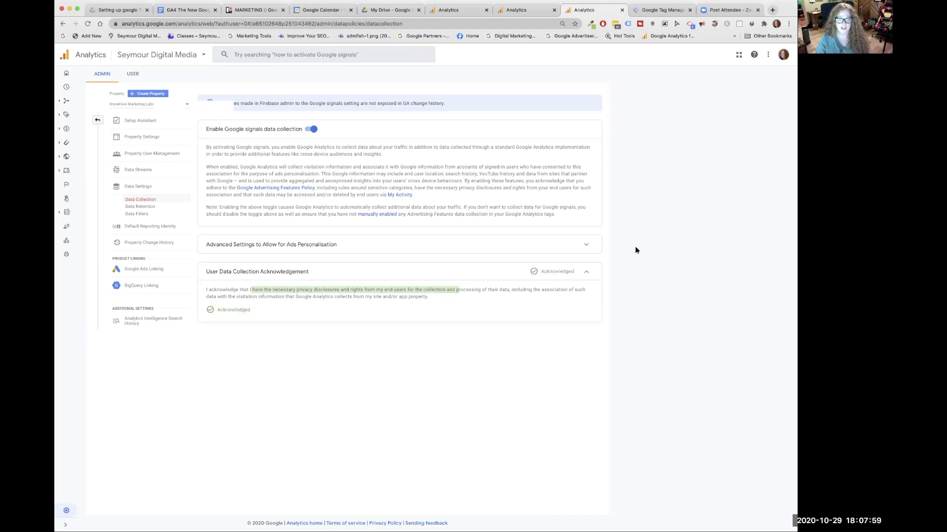
{"action": "left_click", "coordinate": [587, 273]}
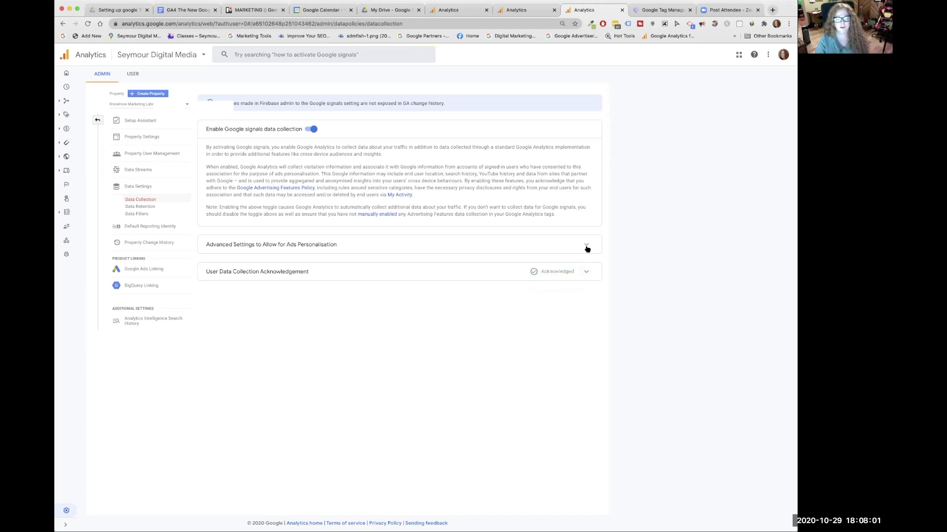
- Review the ads personalisation and per-country geo control settings, then go to Data Retention
{"action": "left_click", "coordinate": [586, 247]}
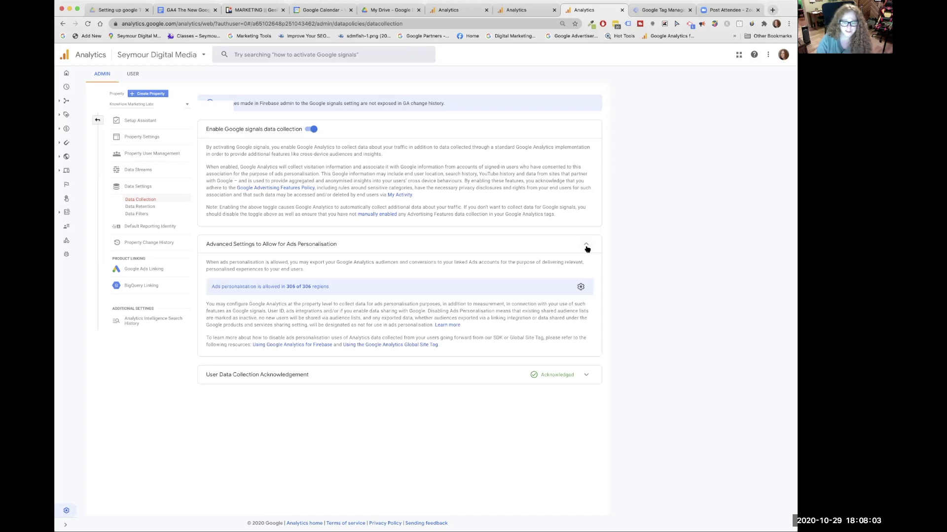
{"action": "left_click", "coordinate": [581, 288]}
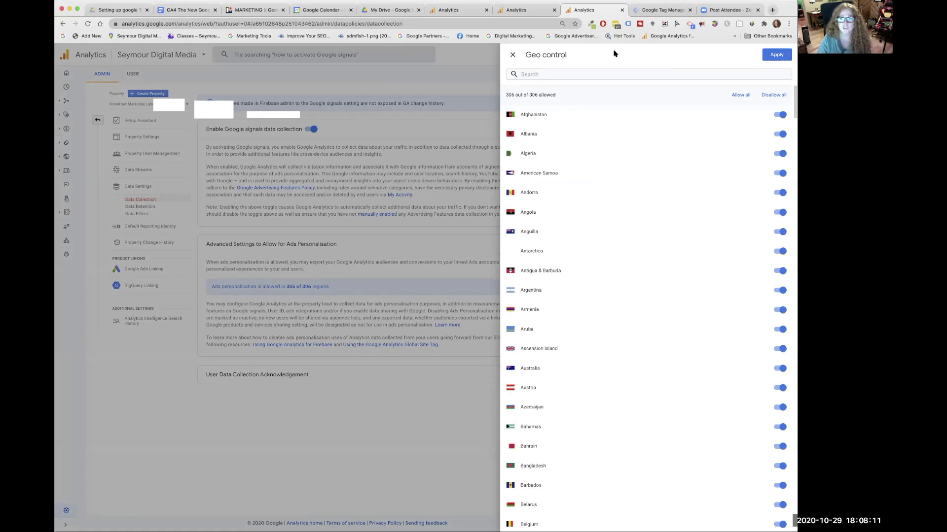
{"action": "left_click", "coordinate": [512, 55]}
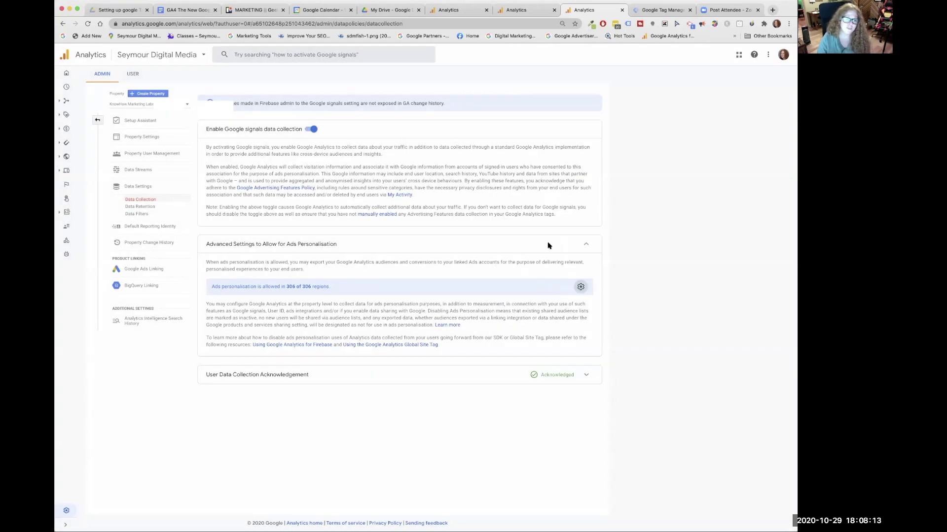
{"action": "left_click", "coordinate": [587, 246]}
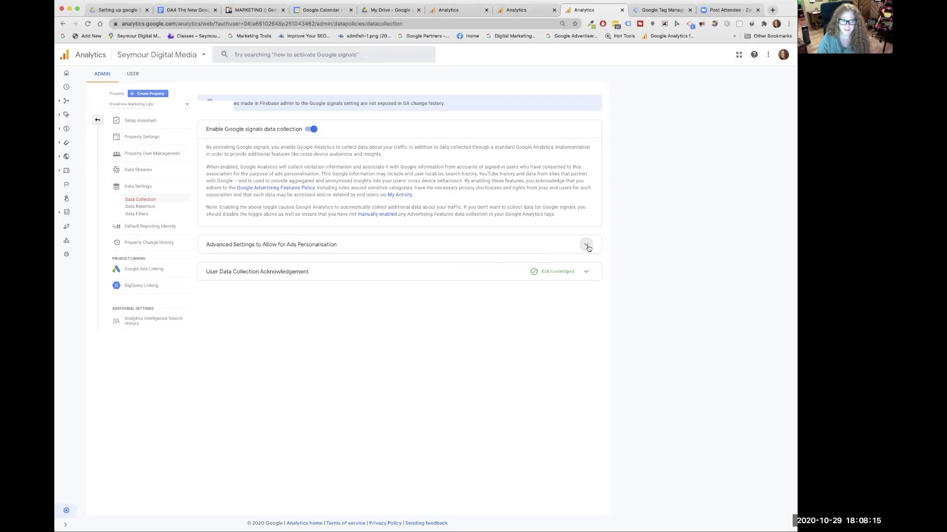
{"action": "left_click", "coordinate": [131, 207]}
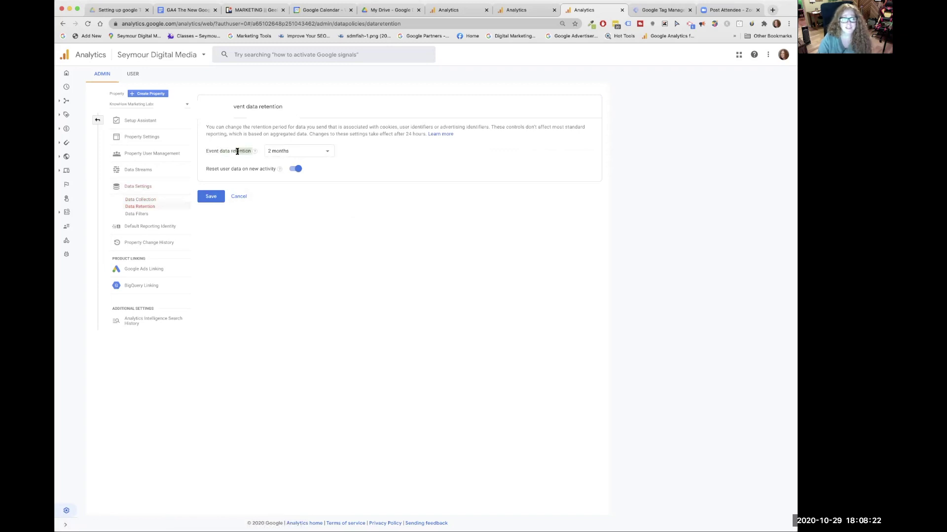
- Set event data retention to 14 months and save
{"action": "mouse_move", "coordinate": [256, 155]}
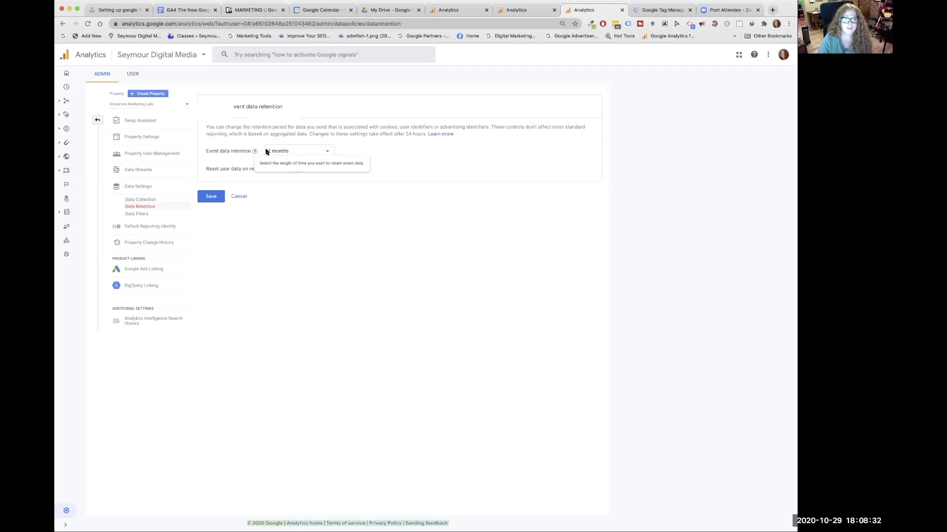
{"action": "left_click", "coordinate": [296, 151]}
{"action": "left_click", "coordinate": [296, 172]}
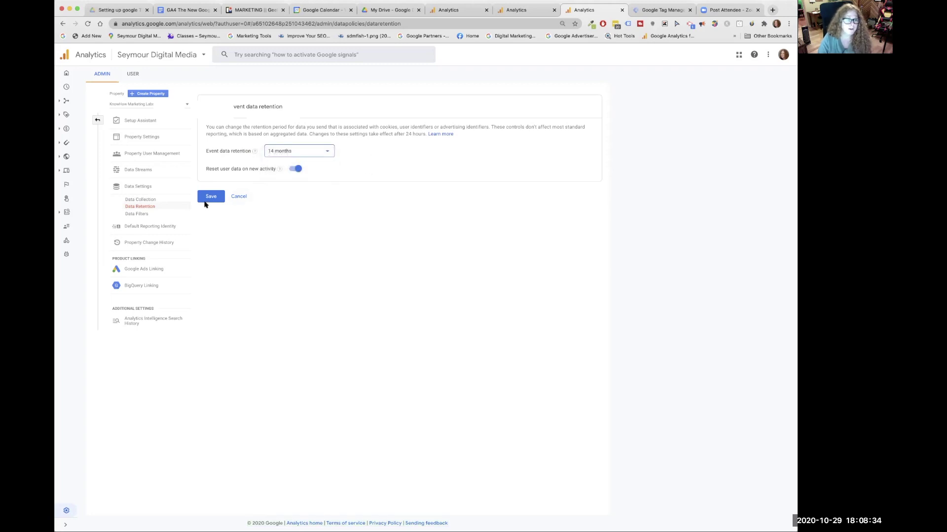
{"action": "left_click", "coordinate": [208, 198]}
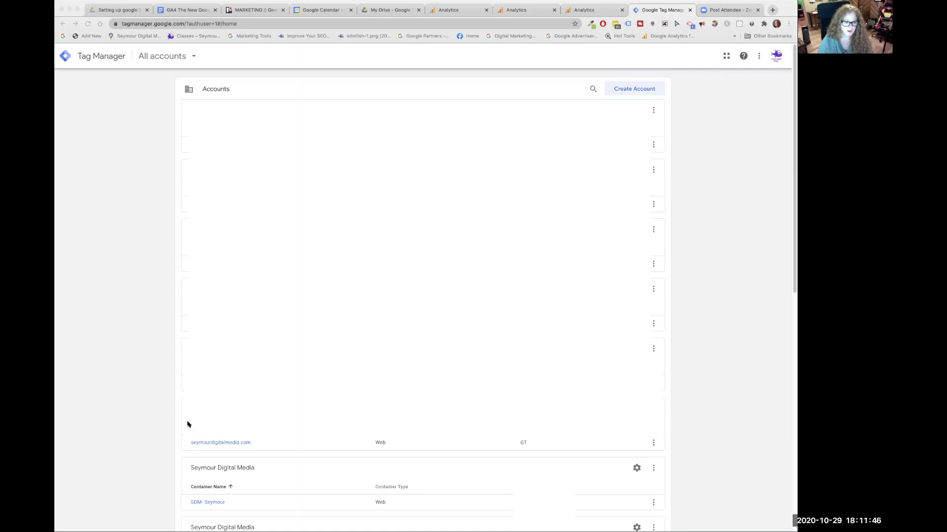
- Find the KnowHow Marketing Lab container in the accounts list and open its workspace
{"action": "scroll", "coordinate": [300, 423], "scroll_direction": "down", "scroll_amount": 1}
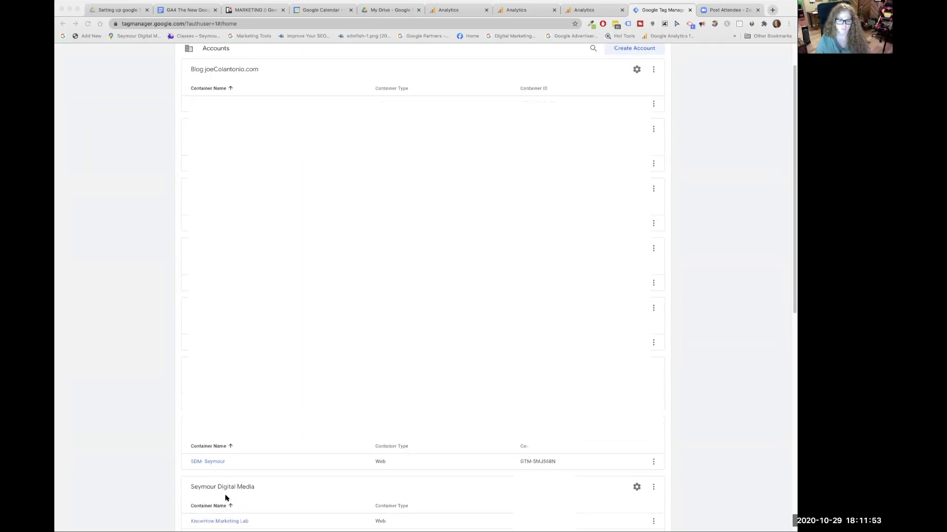
{"action": "scroll", "coordinate": [225, 497], "scroll_direction": "down", "scroll_amount": 2}
{"action": "scroll", "coordinate": [225, 497], "scroll_direction": "down", "scroll_amount": 1}
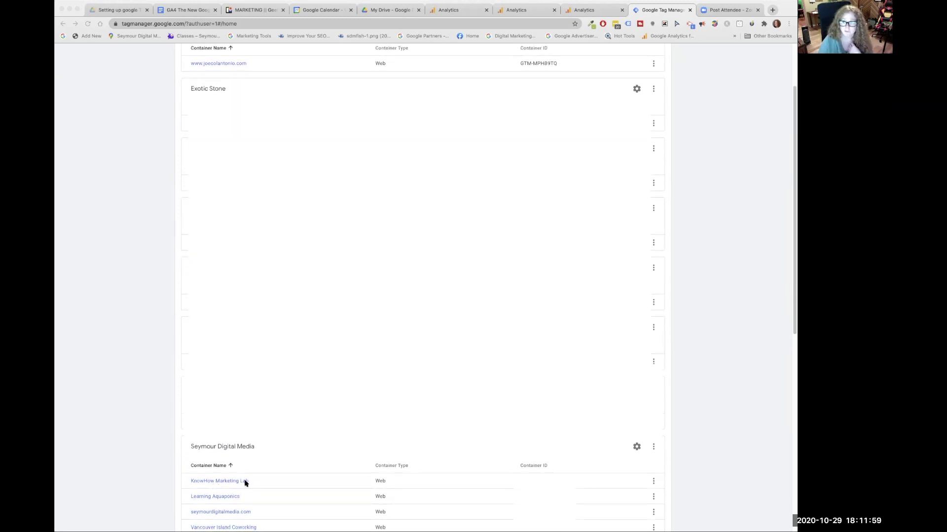
{"action": "left_click", "coordinate": [214, 484]}
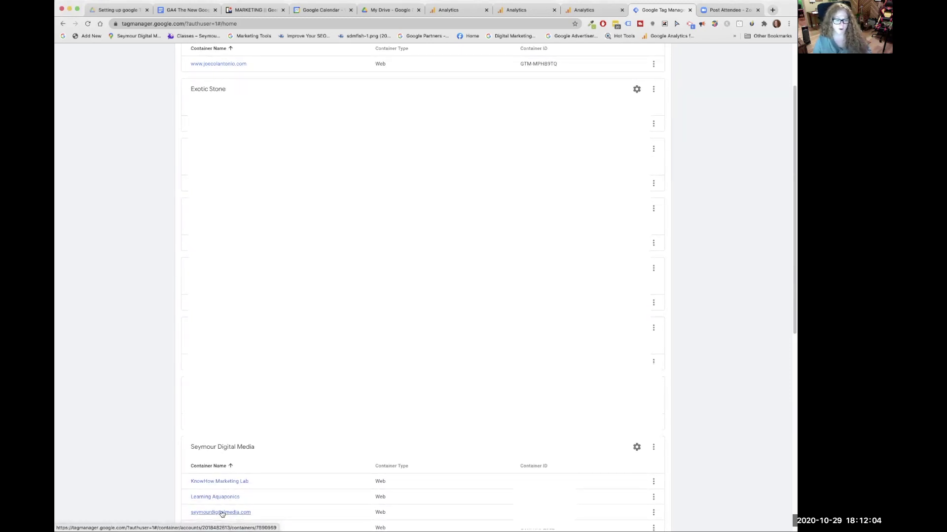
{"action": "left_click", "coordinate": [224, 485]}
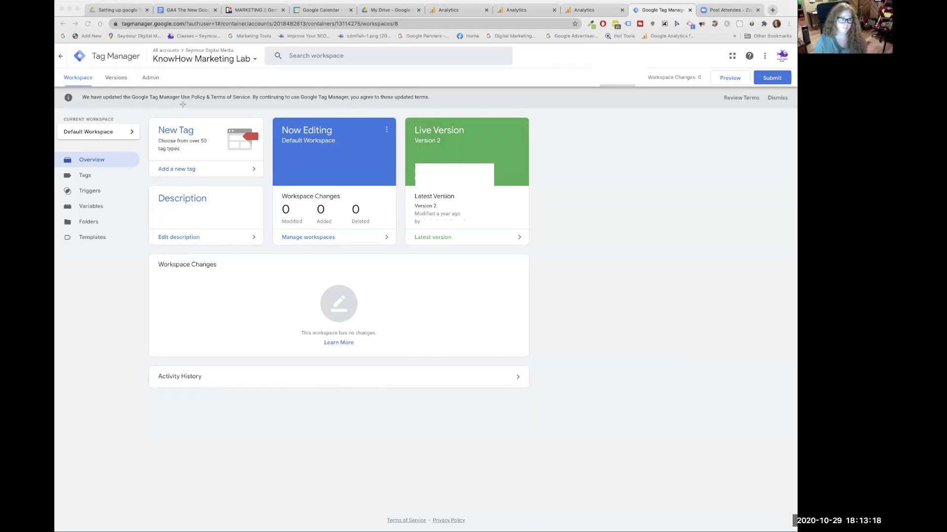
{"action": "mouse_move", "coordinate": [234, 113]}
{"action": "left_mouse_down"}
{"action": "mouse_move", "coordinate": [203, 116]}
{"action": "mouse_move", "coordinate": [134, 190]}
{"action": "mouse_move", "coordinate": [74, 185]}
{"action": "mouse_move", "coordinate": [121, 170]}
{"action": "left_mouse_up"}
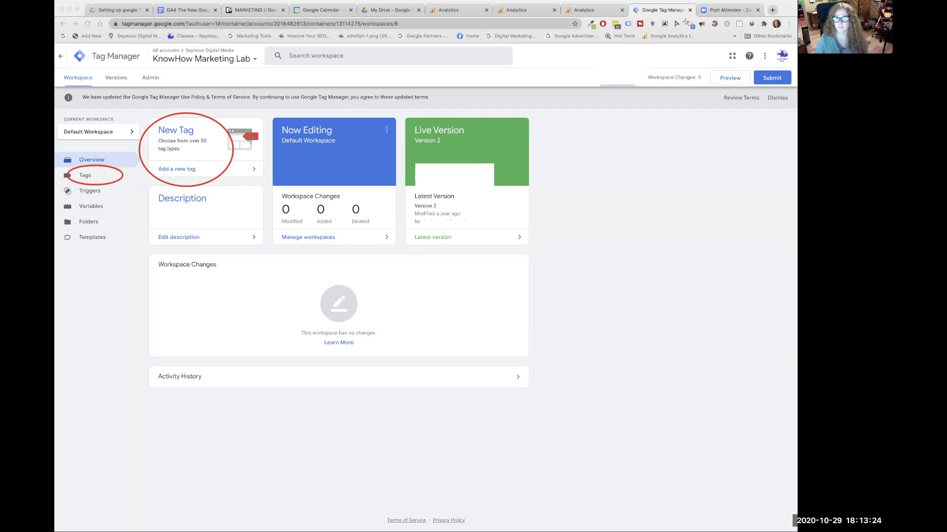
- Add a new Google Analytics: GA4 Configuration tag with the stream's measurement ID pasted in
{"action": "left_click", "coordinate": [180, 170]}
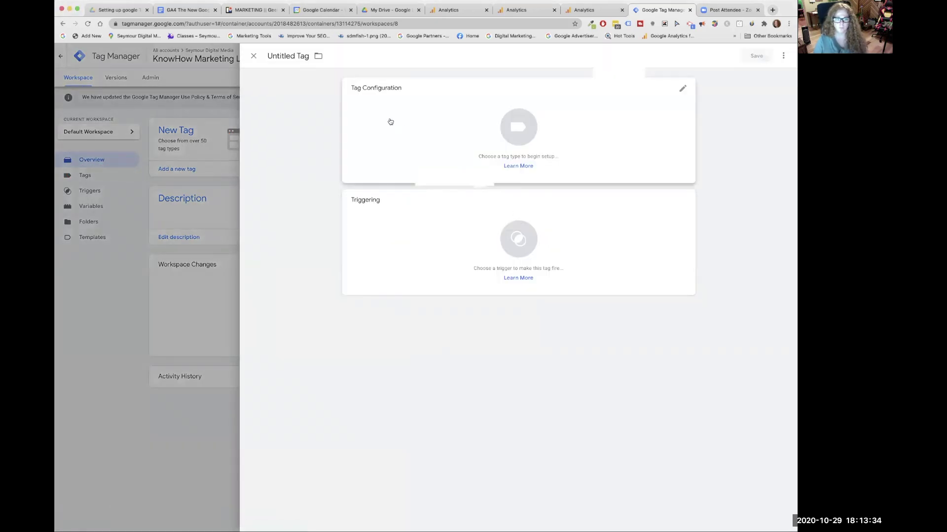
{"action": "left_click", "coordinate": [525, 132]}
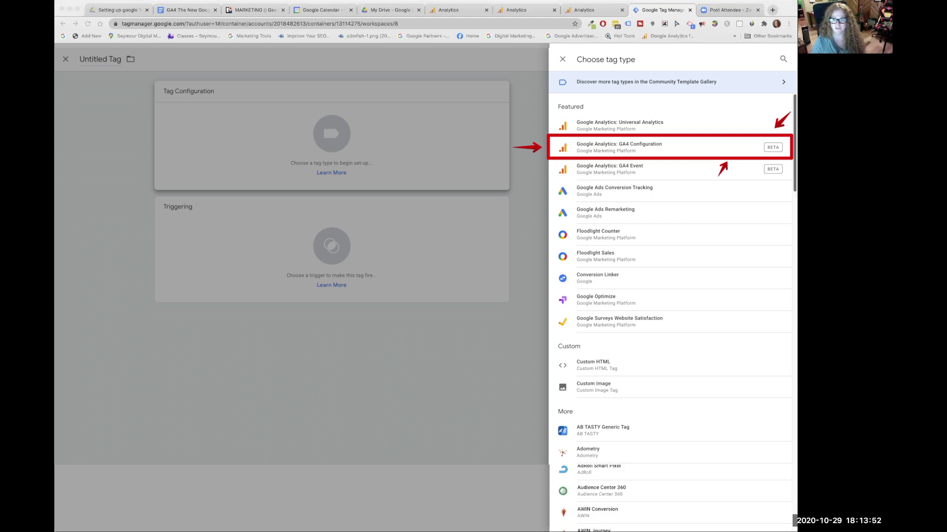
{"action": "left_click", "coordinate": [623, 144]}
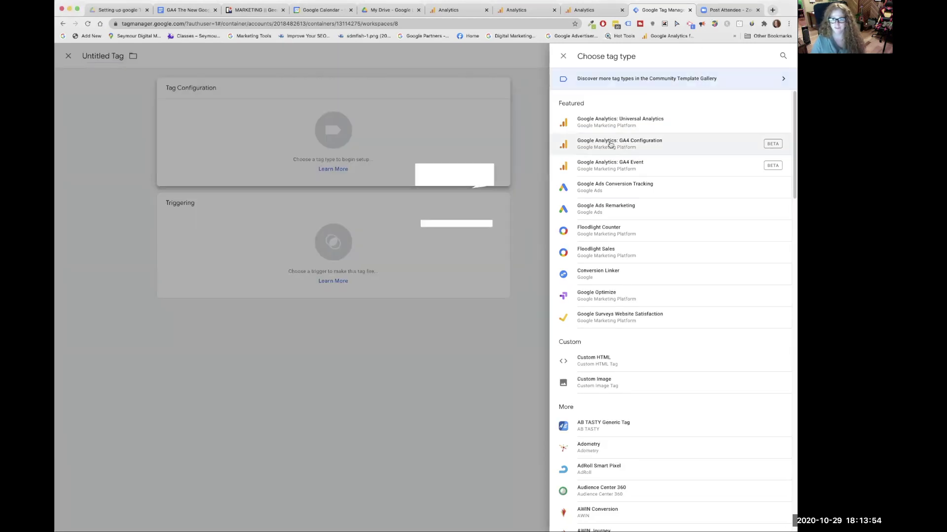
{"action": "left_click", "coordinate": [610, 144]}
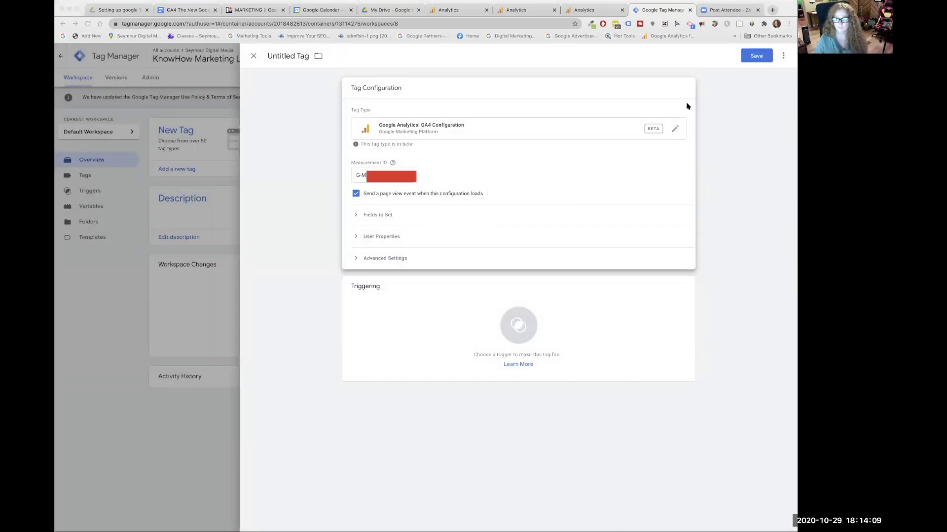
{"action": "key", "text": "BackSpace"}
{"action": "key", "text": "BackSpace"}
{"action": "key", "text": "BackSpace"}
{"action": "key", "text": "BackSpace"}
{"action": "key", "text": "BackSpace"}
{"action": "key", "text": "BackSpace"}
{"action": "key", "text": "BackSpace"}
{"action": "key", "text": "BackSpace"}
{"action": "key", "text": "BackSpace"}
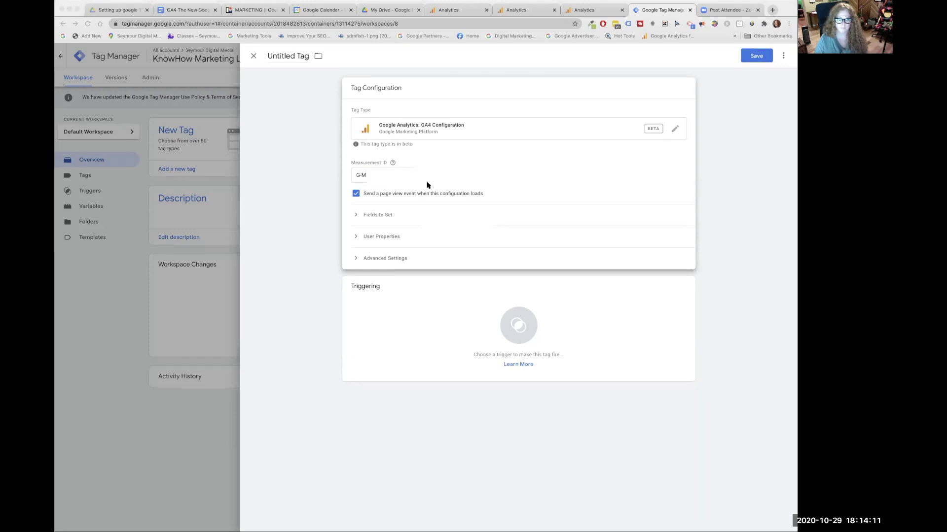
{"action": "key", "text": "ctrl+v"}
{"action": "key", "text": "ctrl+z"}
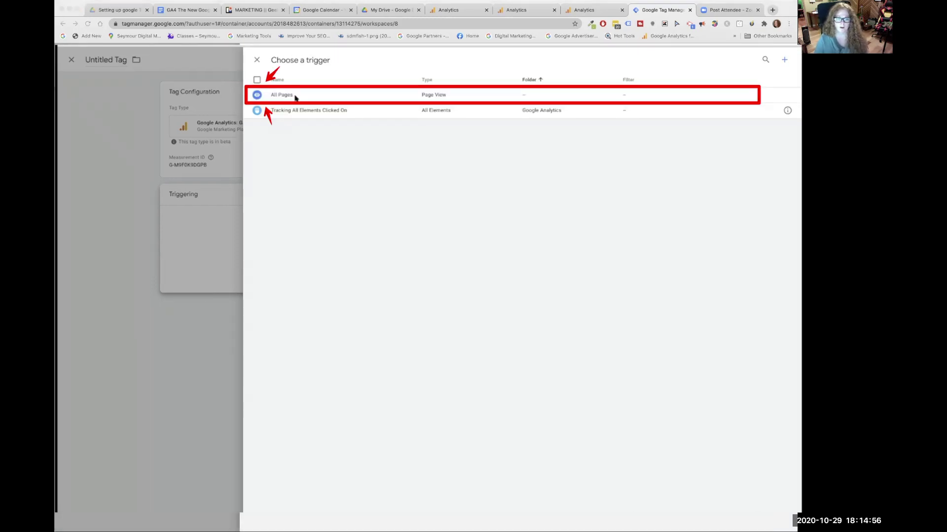
- Fire the tag on All Pages, name it 'GA(4) Configuration' and save it
{"action": "left_click", "coordinate": [295, 97]}
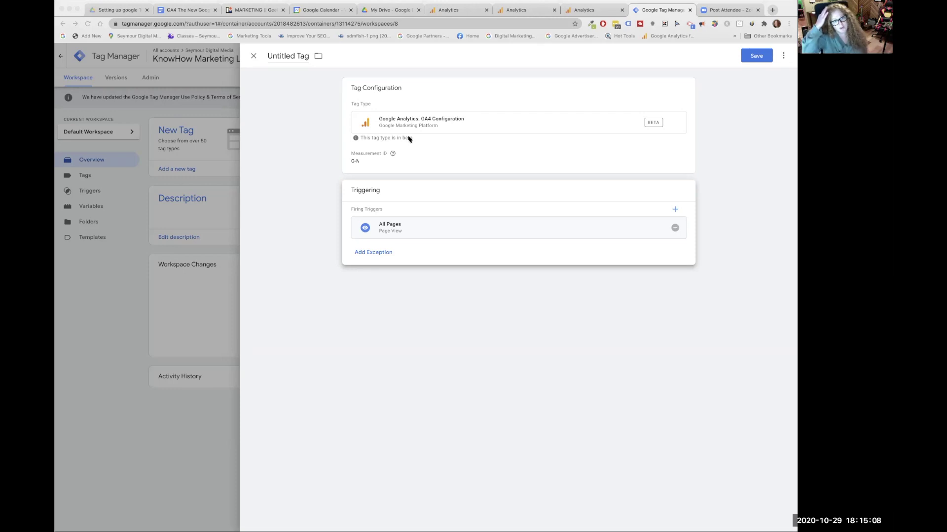
{"action": "left_click", "coordinate": [288, 56]}
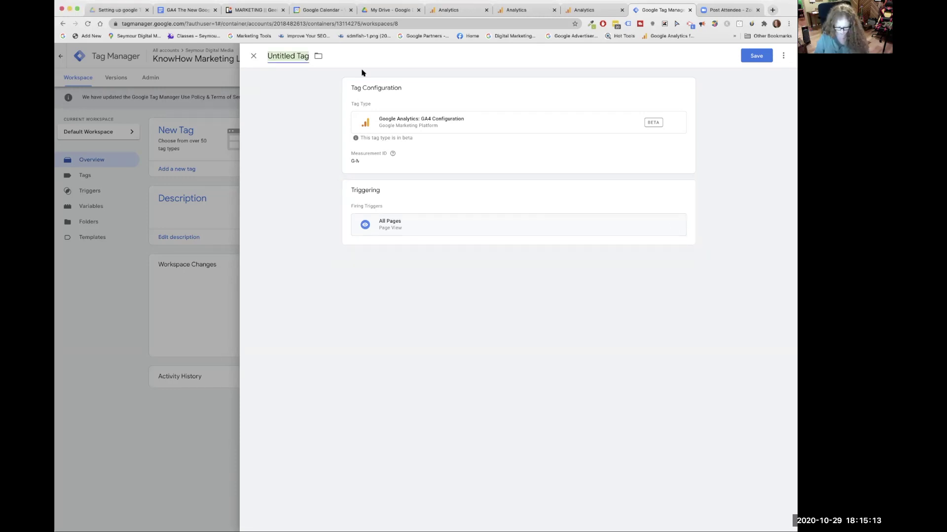
{"action": "type", "text": "GA"}
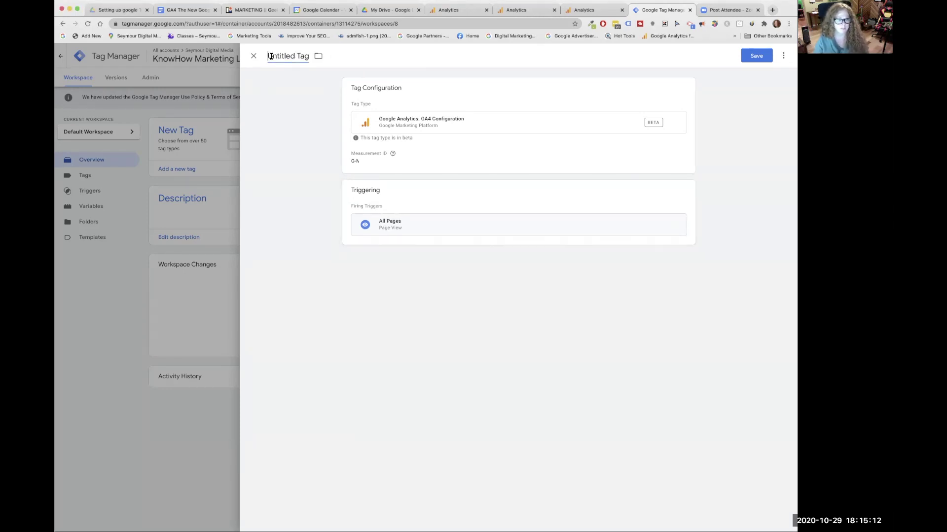
{"action": "left_click", "coordinate": [287, 56]}
{"action": "type", "text": "GA"}
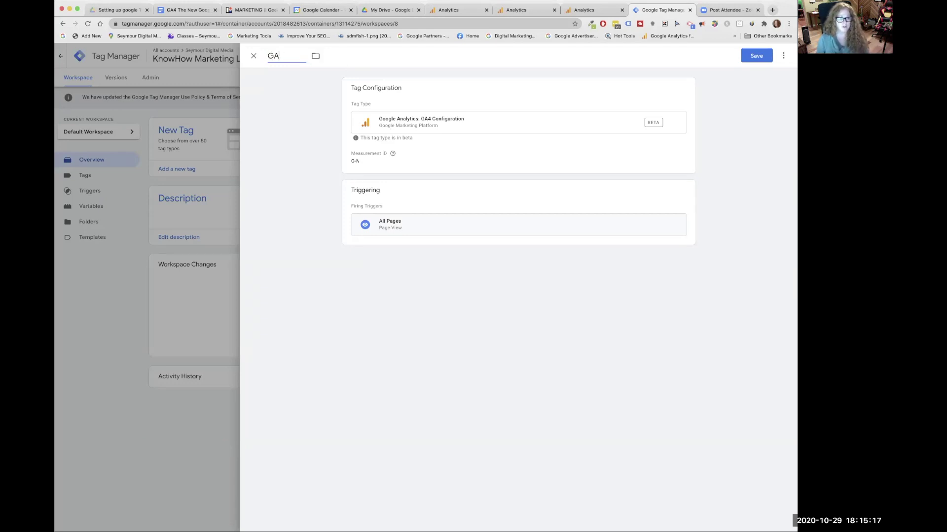
{"action": "type", "text": "(4) Configuration"}
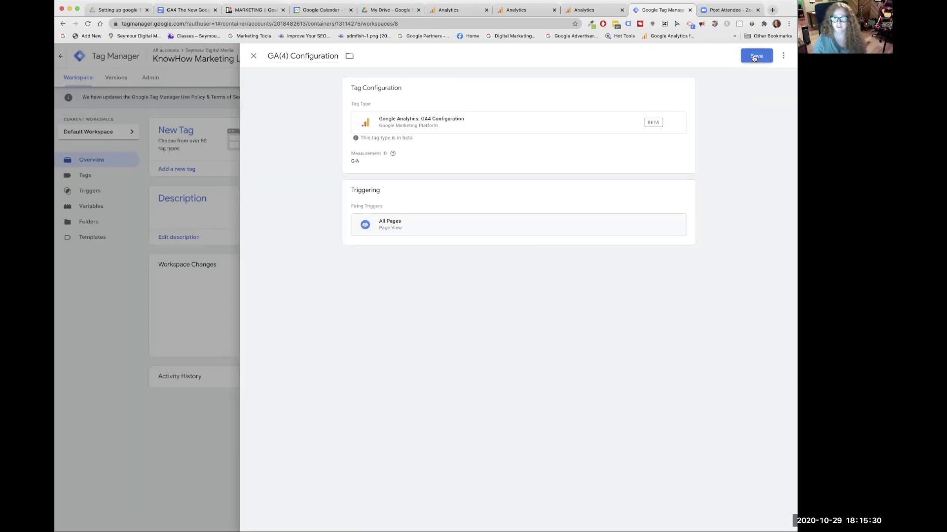
{"action": "left_click", "coordinate": [831, 69]}
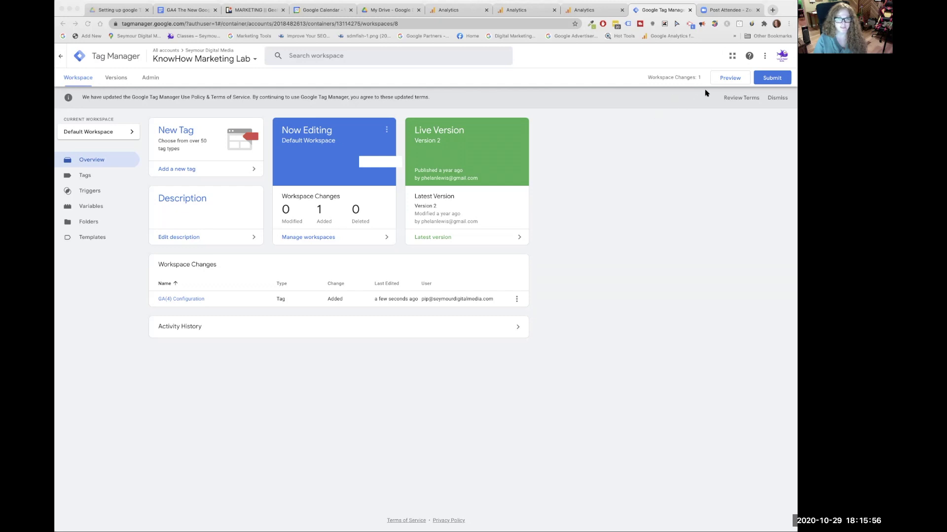
- Publish version 'G4 Tag - all pages' with description 'Add the new GA4 tag and trigger'
{"action": "left_click", "coordinate": [767, 80]}
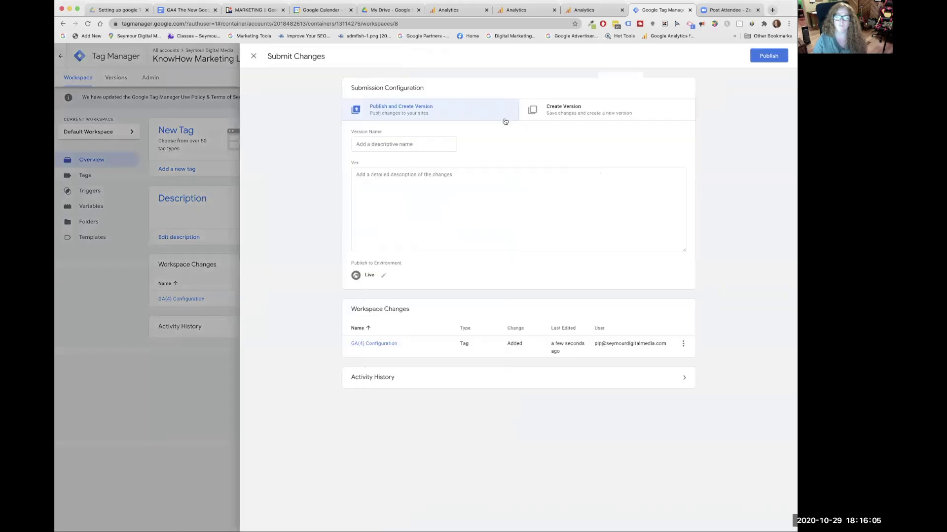
{"action": "left_click_drag", "start_coordinate": [346, 133], "coordinate": [414, 134]}
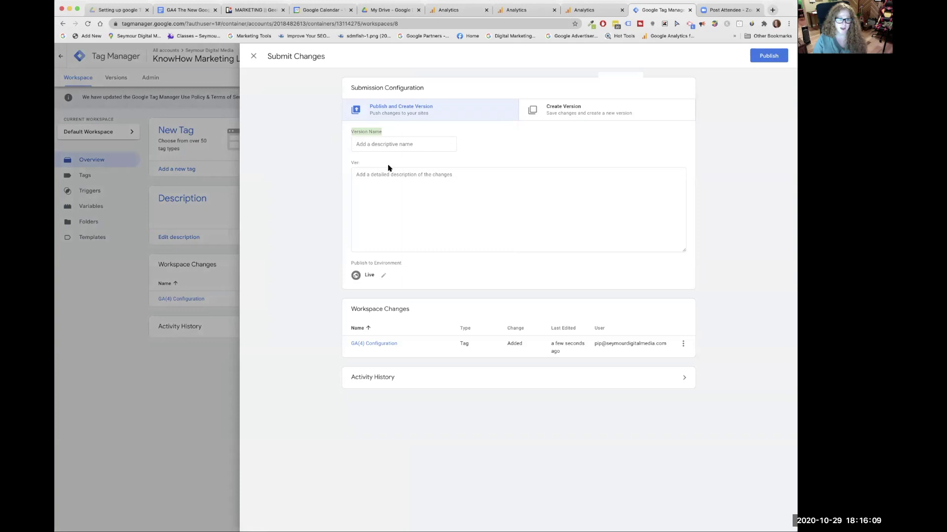
{"action": "left_click", "coordinate": [432, 145]}
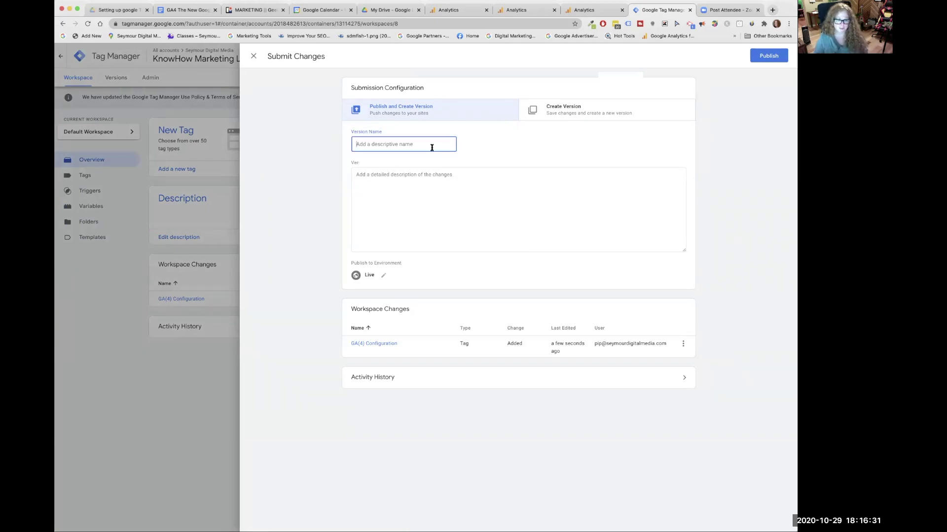
{"action": "type", "text": "G4 Tag - all pages"}
{"action": "key", "text": "Tab"}
{"action": "type", "text": "Add the new GA4 tag and tri"}
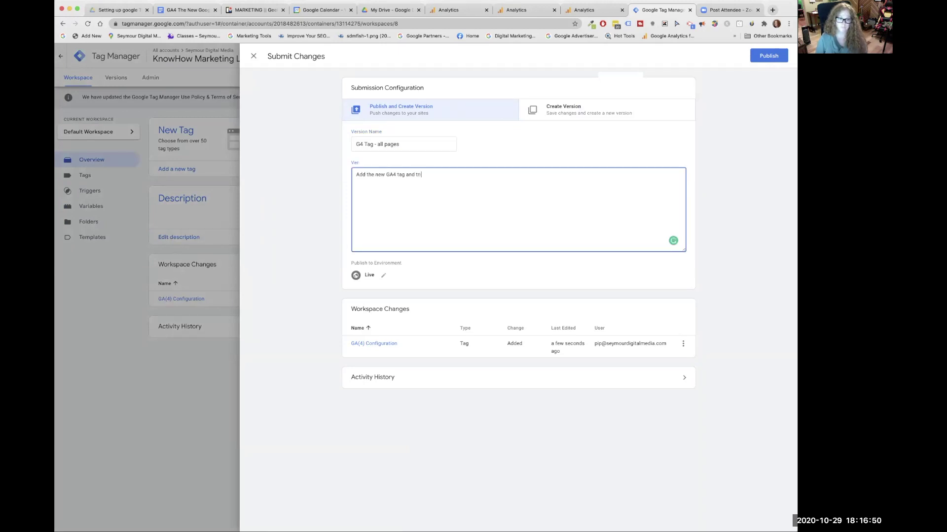
{"action": "type", "text": "gger"}
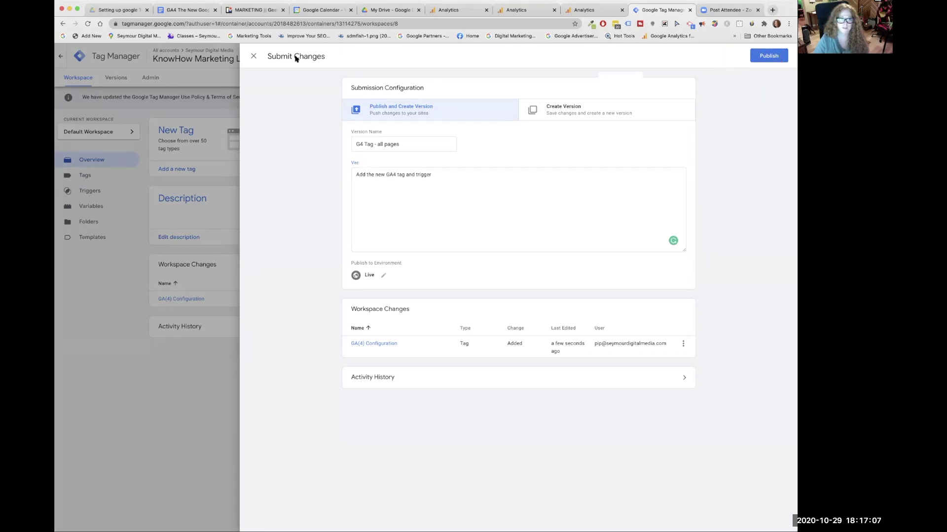
{"action": "left_click", "coordinate": [769, 56]}
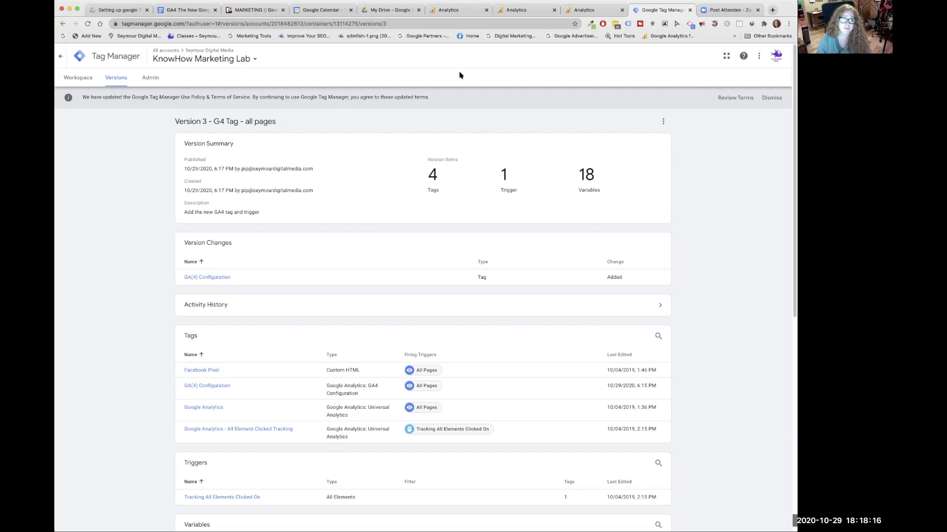
- Start a new property named 'GA(4) Learning Aquaponics' from the Google Analytics admin
{"action": "left_click", "coordinate": [590, 10]}
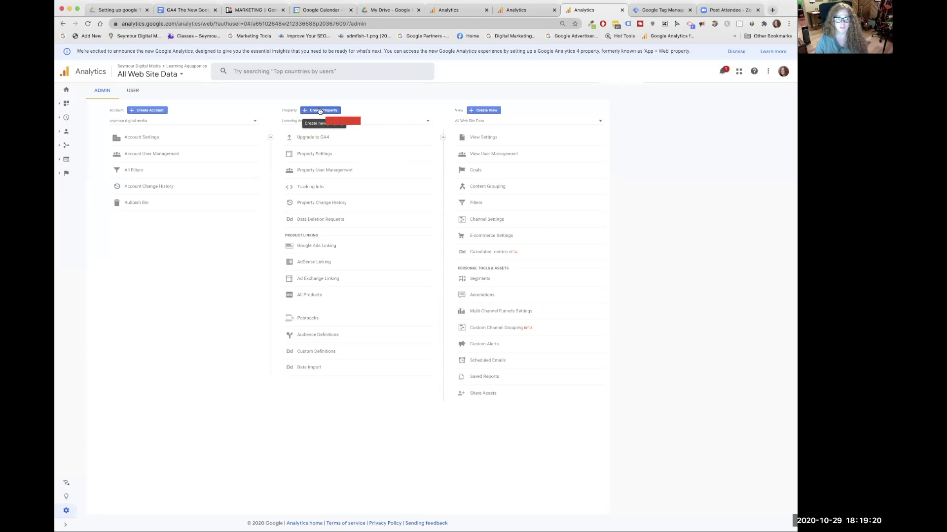
{"action": "left_click", "coordinate": [319, 112]}
{"action": "left_click", "coordinate": [229, 215]}
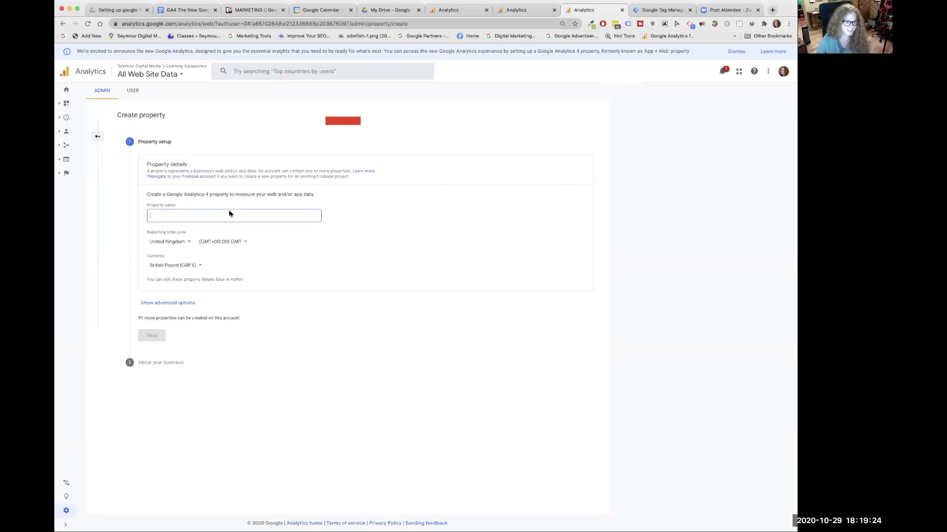
{"action": "type", "text": "GA(4)"}
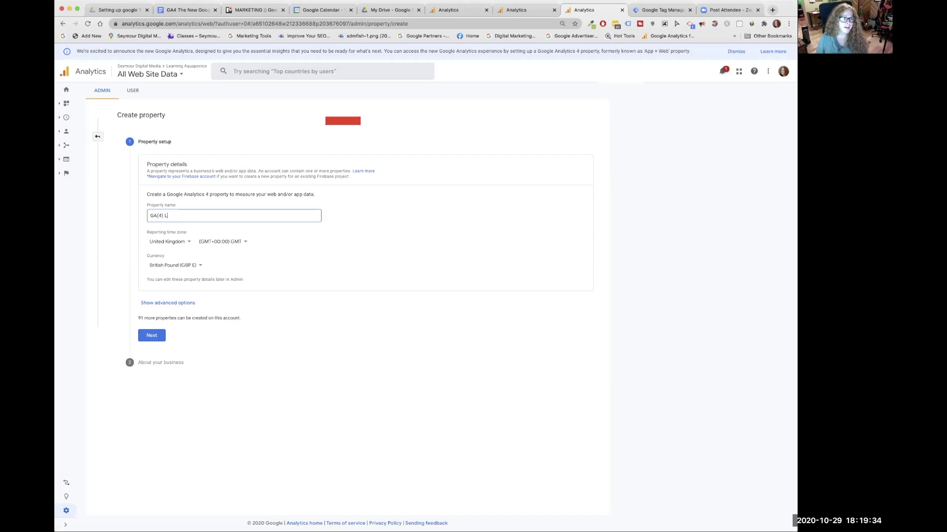
{"action": "type", "text": "Learn"}
{"action": "type", "text": "ing Aquaponics"}
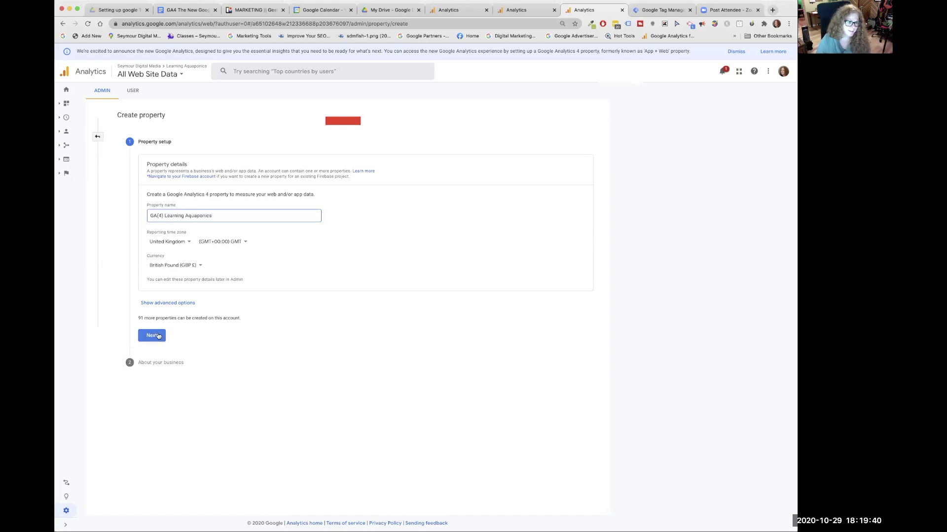
{"action": "left_click", "coordinate": [152, 335]}
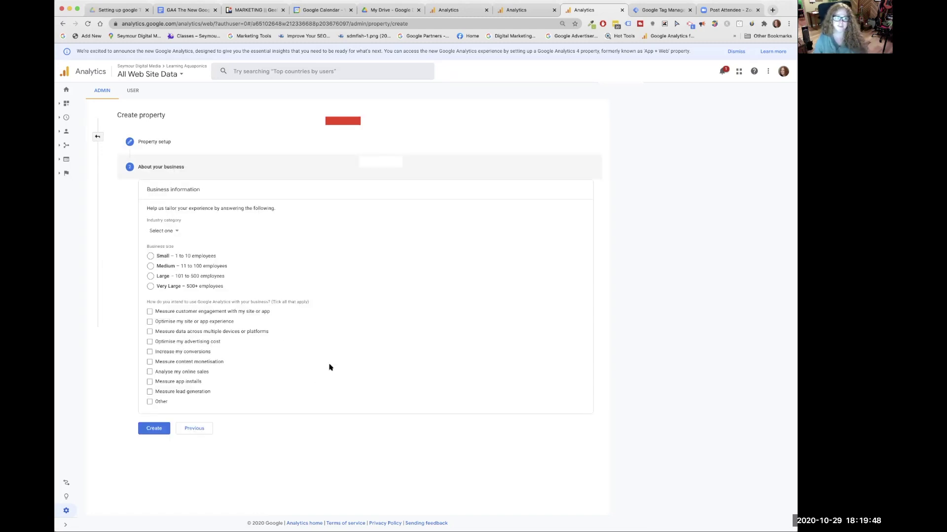
- Set the industry to Home & Garden and business size to Small (1 to 10 employees)
{"action": "left_click", "coordinate": [178, 231]}
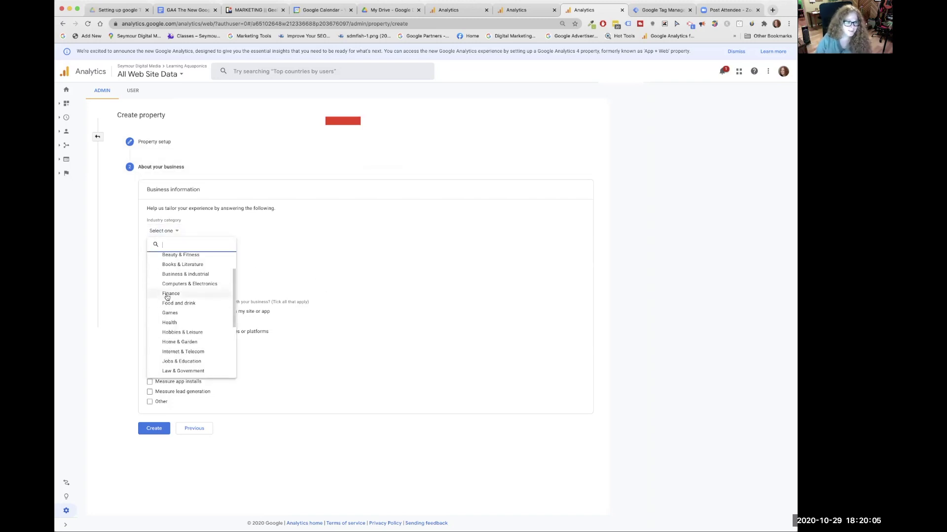
{"action": "scroll", "coordinate": [187, 311], "scroll_direction": "down", "scroll_amount": 2}
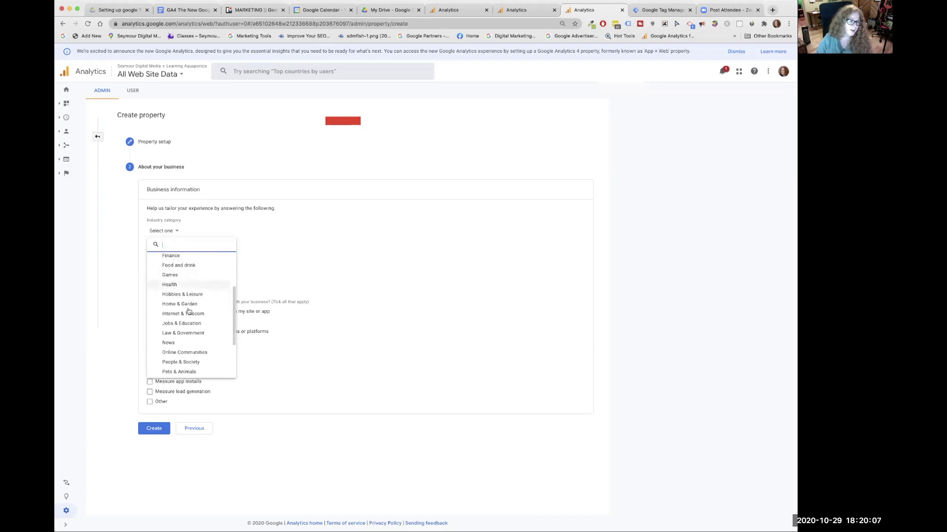
{"action": "left_click", "coordinate": [186, 305]}
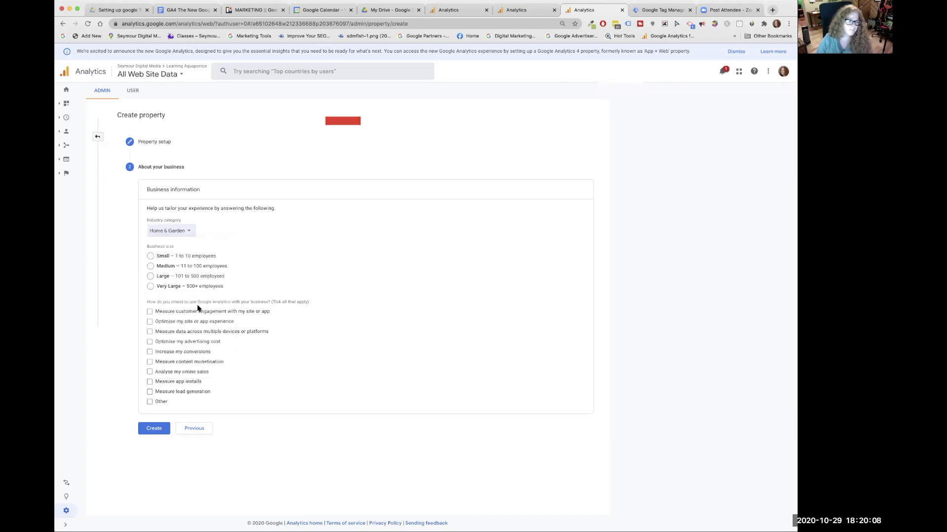
{"action": "left_click", "coordinate": [150, 256]}
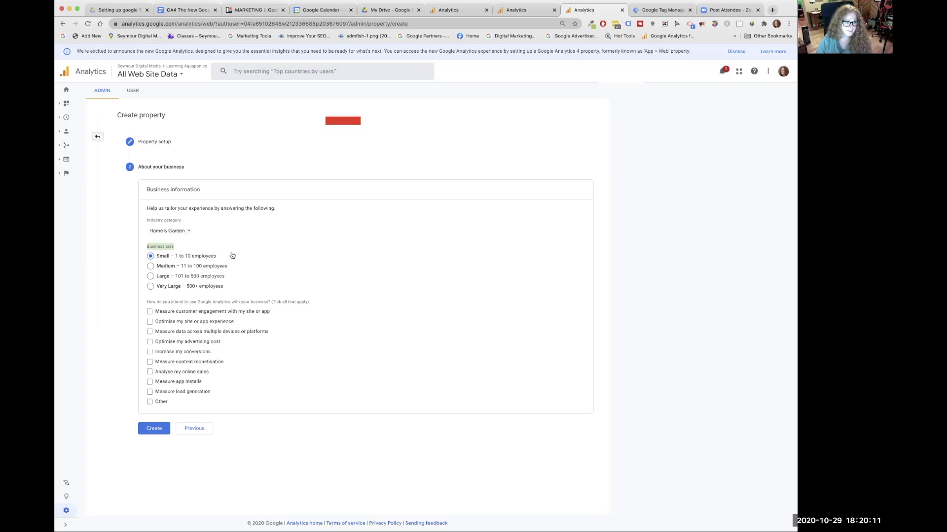
- Tick cross-device, ad cost, conversions, monetisation, online sales and lead generation goals, then create the property
{"action": "left_click", "coordinate": [150, 322]}
{"action": "left_click", "coordinate": [150, 311]}
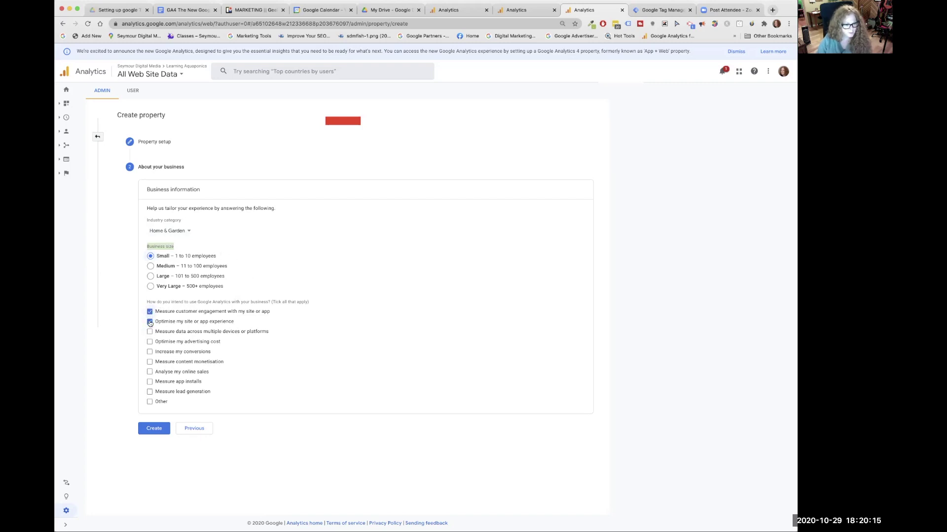
{"action": "left_click", "coordinate": [150, 322]}
{"action": "left_click", "coordinate": [150, 311]}
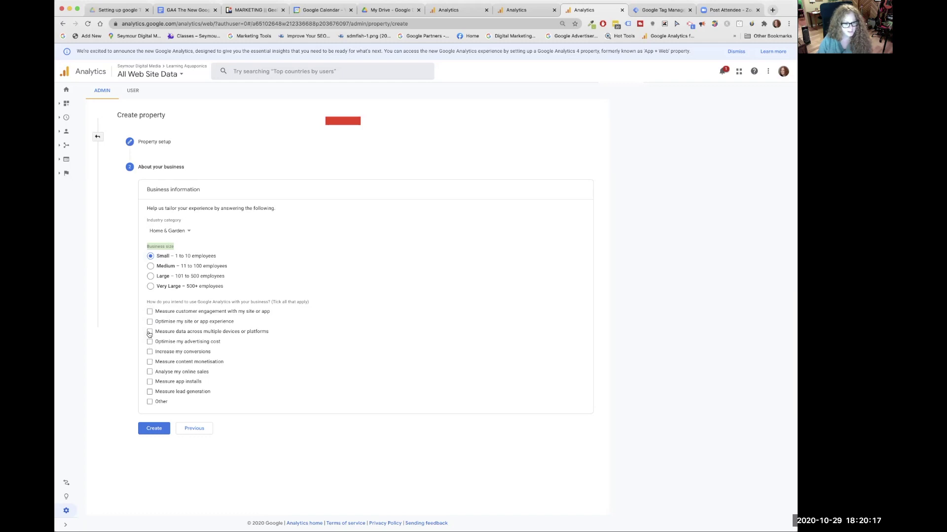
{"action": "left_click", "coordinate": [150, 332]}
{"action": "left_click", "coordinate": [150, 342]}
{"action": "left_click", "coordinate": [150, 352]}
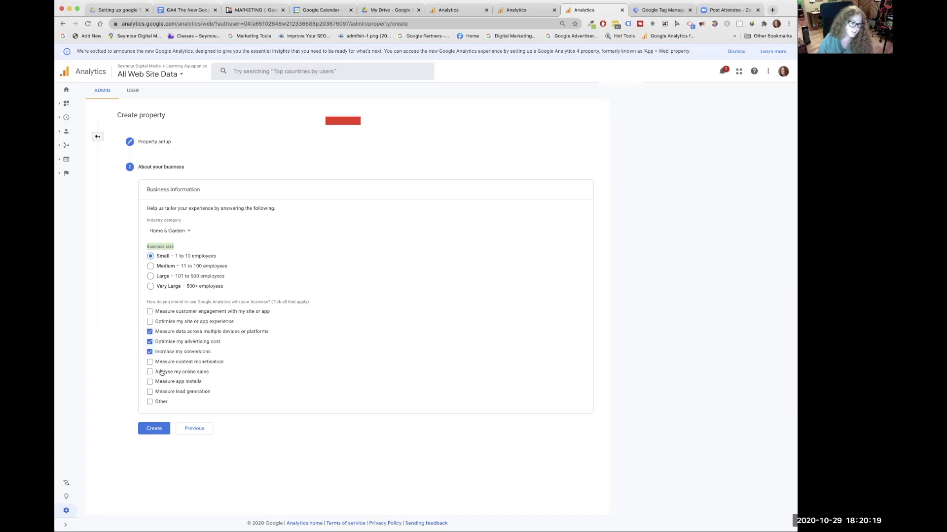
{"action": "left_click", "coordinate": [150, 362]}
{"action": "left_click", "coordinate": [150, 371]}
{"action": "left_click", "coordinate": [150, 392]}
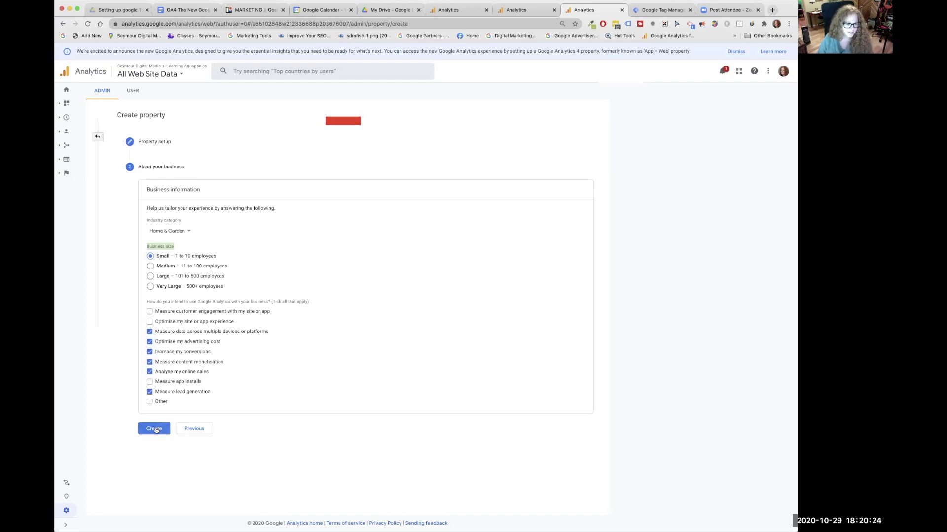
{"action": "left_click", "coordinate": [154, 429]}
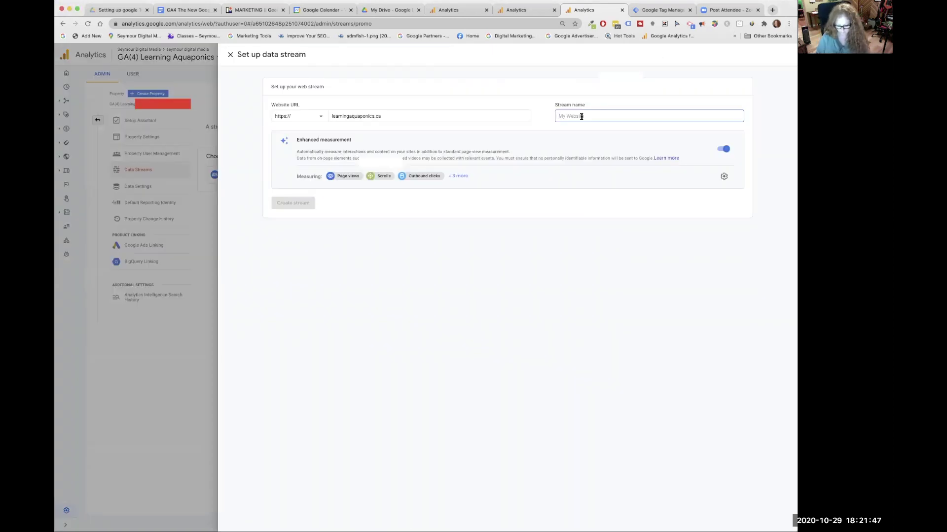
- Create the 'Learning Aquaponics' web stream for learningaquaponics.ca, expanding the enhanced measurement events
{"action": "type", "text": "Learnin"}
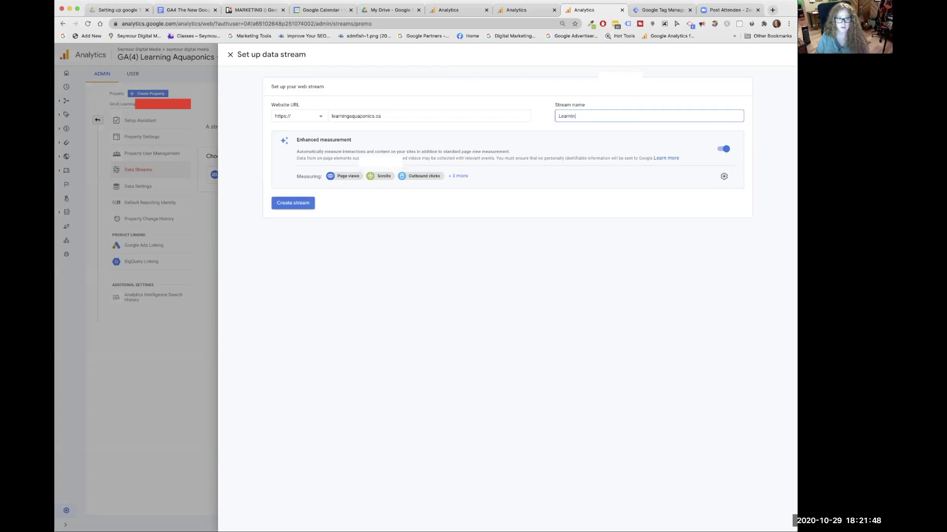
{"action": "type", "text": "g Aqu"}
{"action": "type", "text": "aponics"}
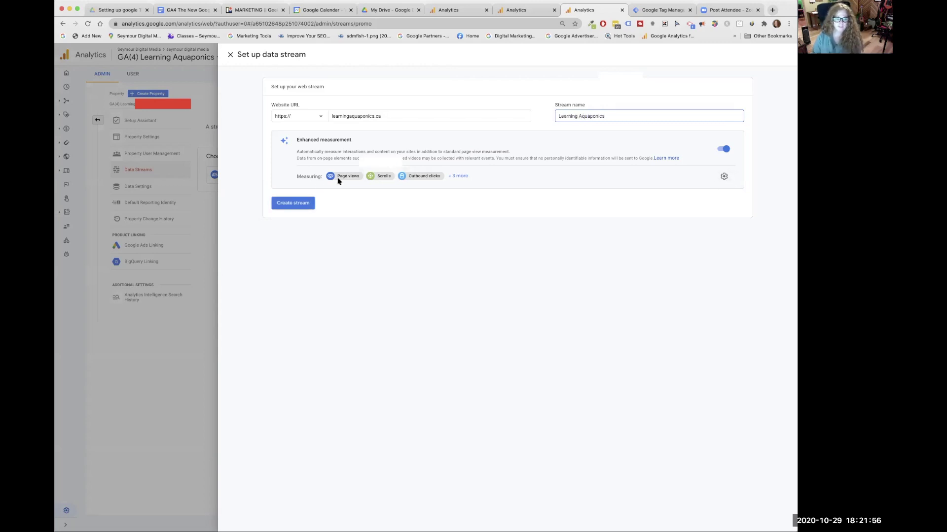
{"action": "left_click", "coordinate": [458, 176]}
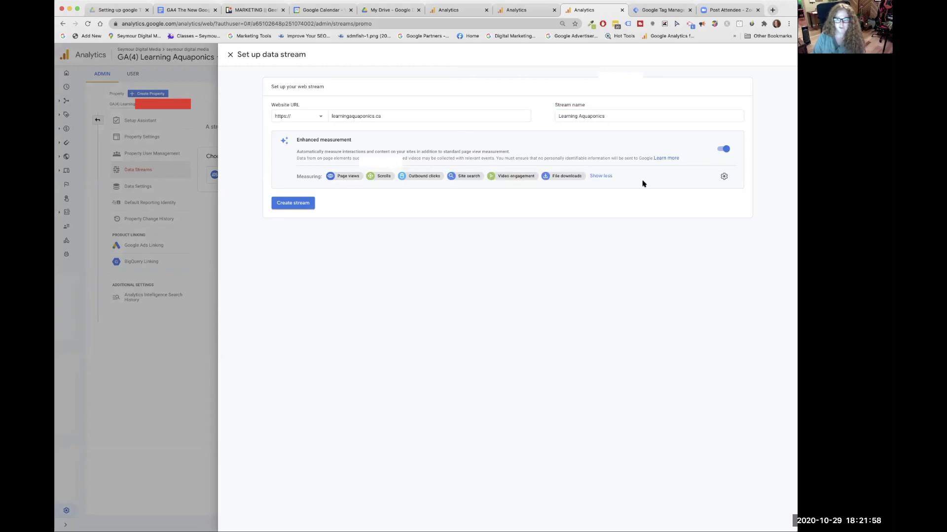
{"action": "left_click", "coordinate": [292, 202]}
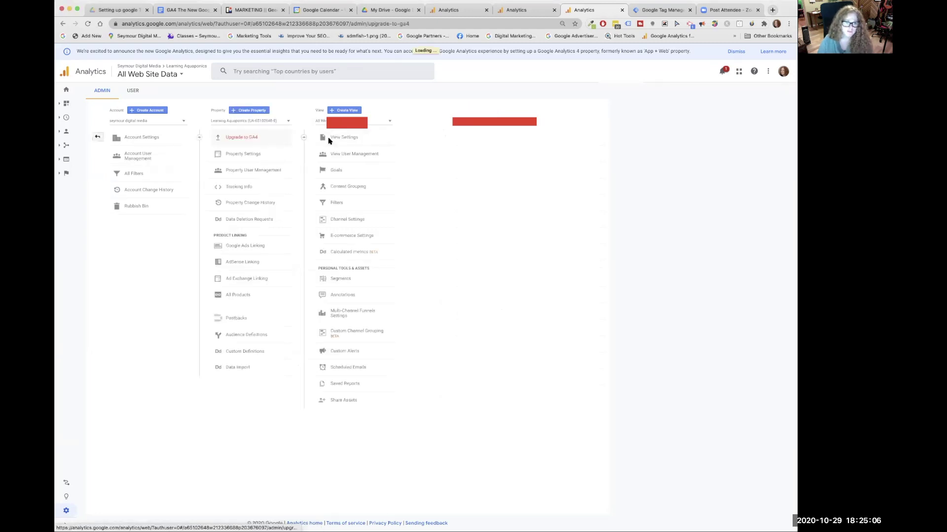
- Choose GA(4) Learning Aquaponics as the existing GA4 property, connect it, and review the early-adopter confirmation
{"action": "left_click", "coordinate": [328, 139]}
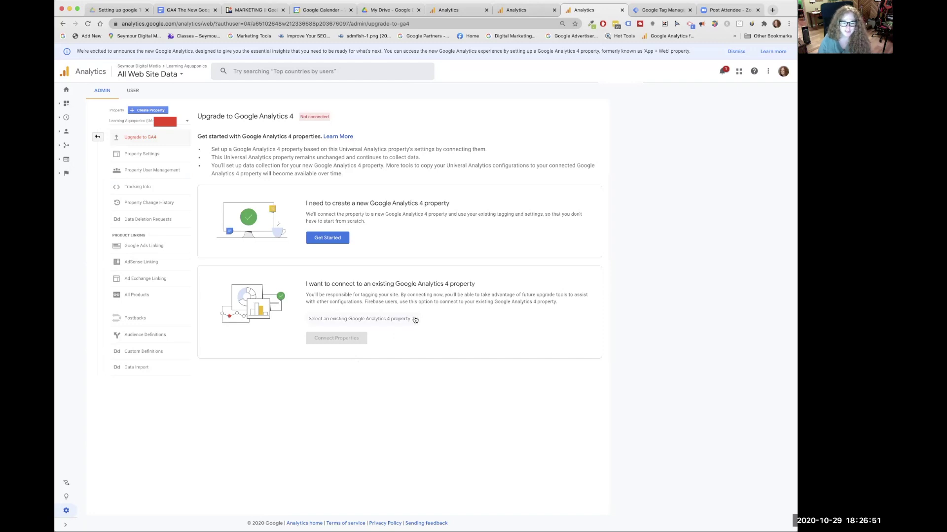
{"action": "left_click", "coordinate": [415, 319]}
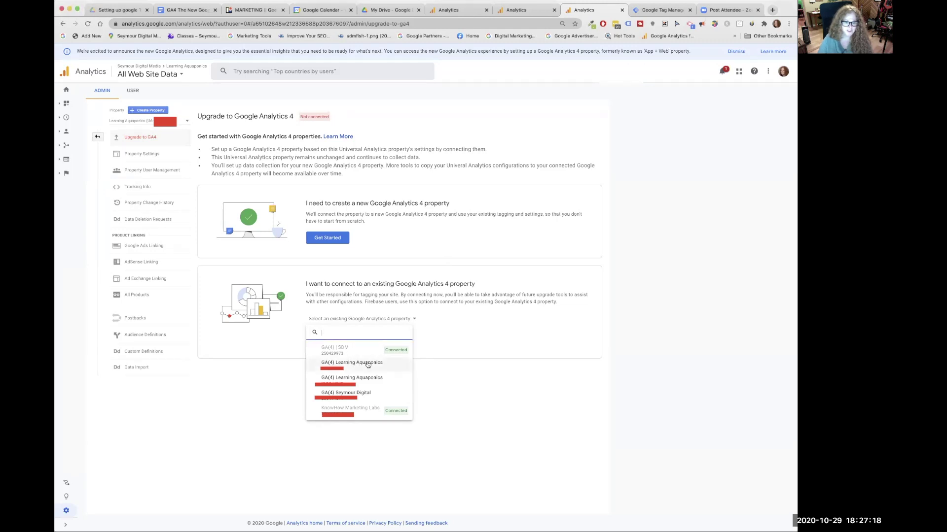
{"action": "left_click", "coordinate": [367, 364]}
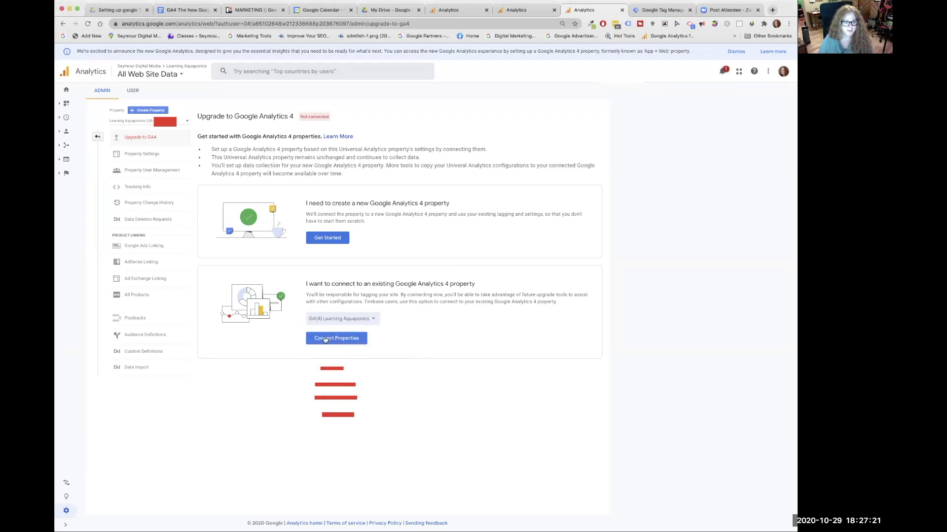
{"action": "left_click", "coordinate": [339, 340]}
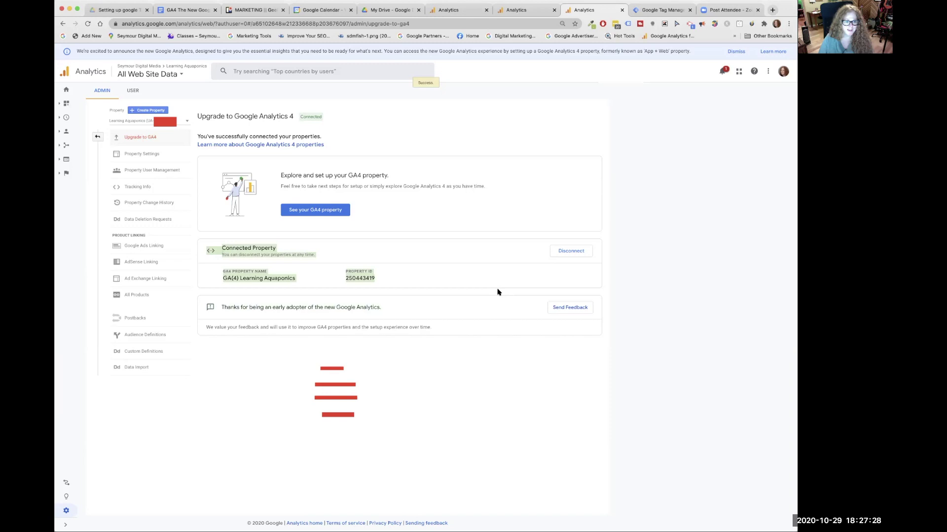
{"action": "left_click_drag", "start_coordinate": [383, 307], "coordinate": [224, 307]}
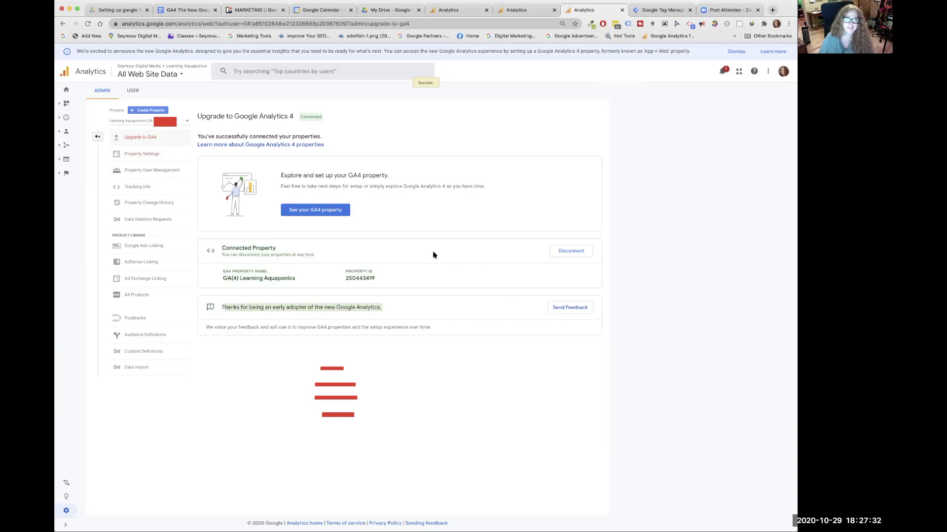